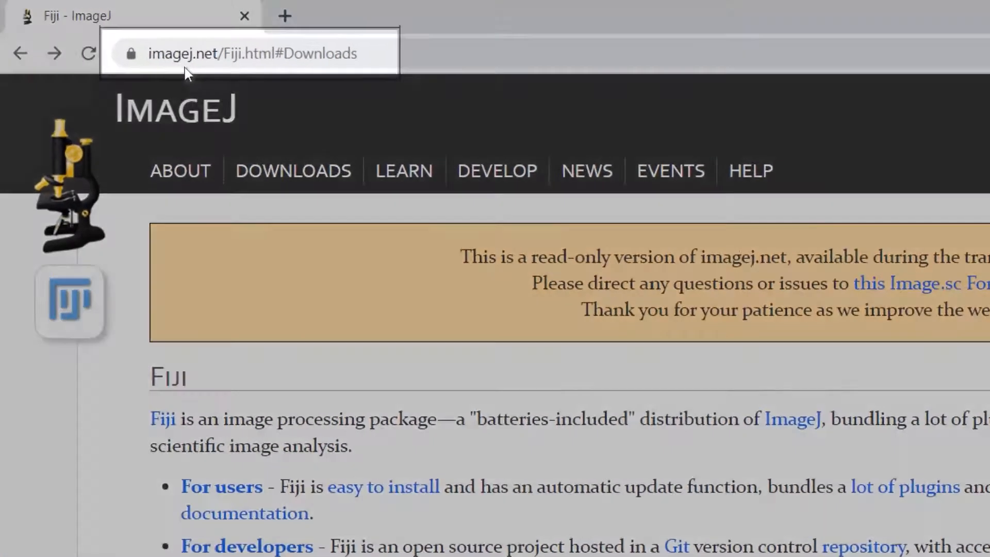
- Look over the Fiji downloads for each operating system on the web page, and switch to the ImageJ window
scroll(539, 420, "down", 10)
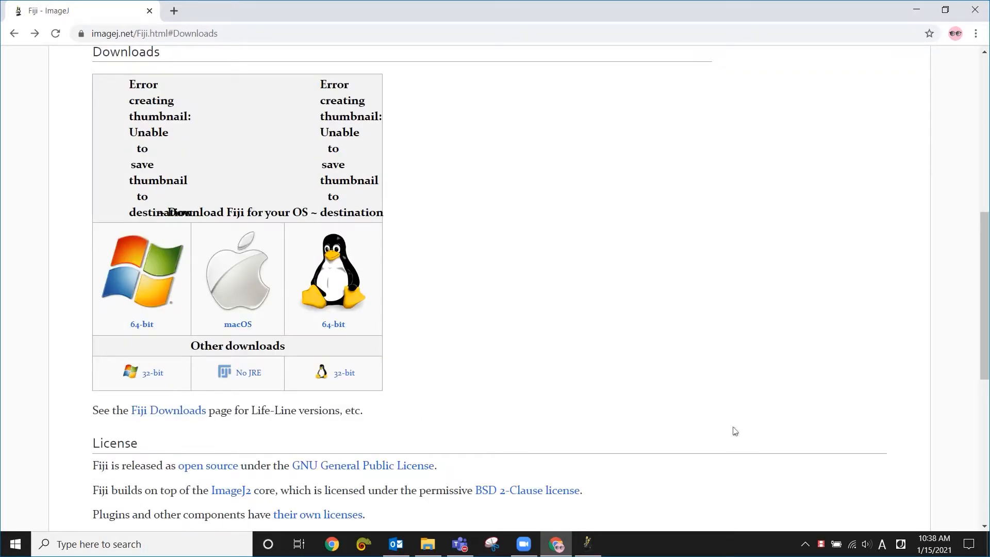
left_click(917, 10)
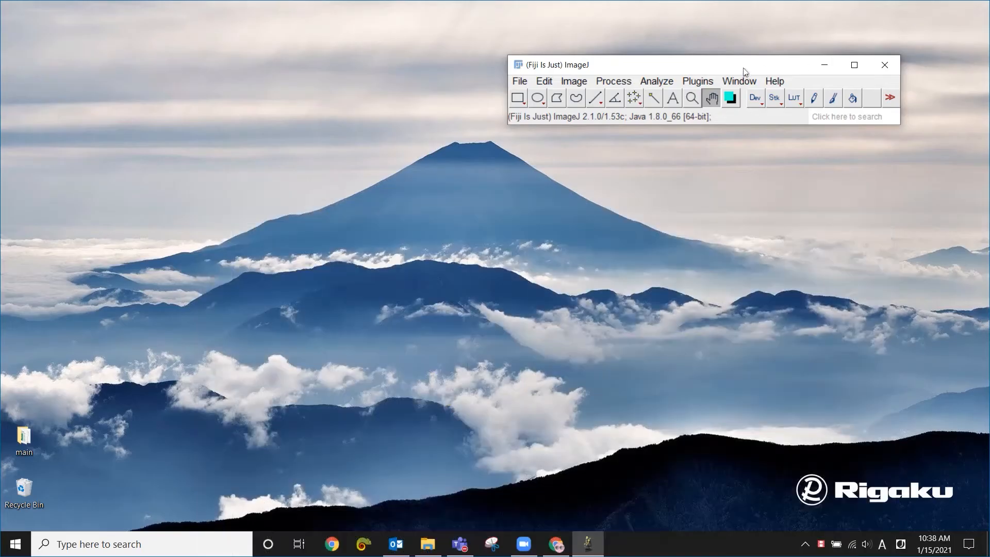
left_click_drag(745, 70, 739, 70)
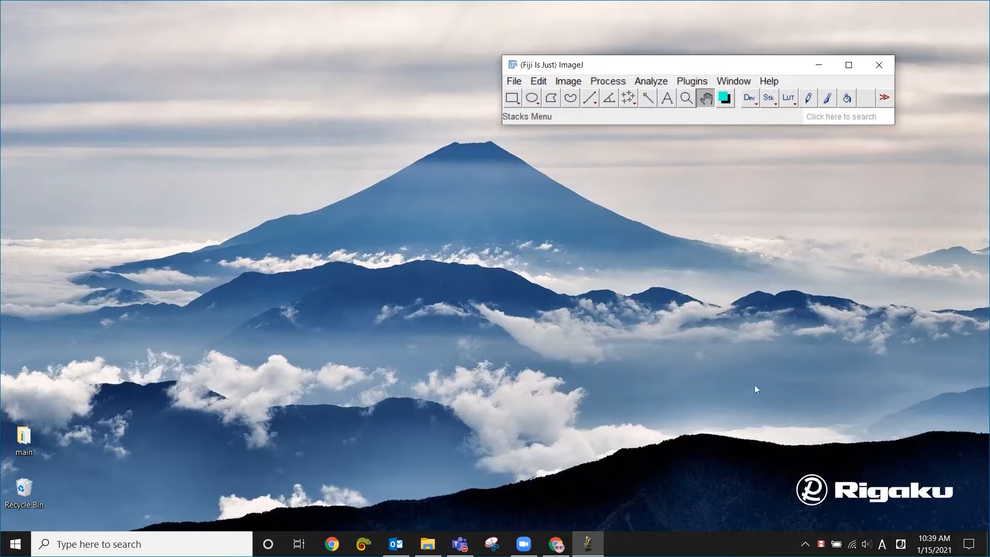
- Open Earplug_Cu_1.06um.tif from the samples_images_basic folder in ImageJ and put the file browser out of the way
left_click(431, 546)
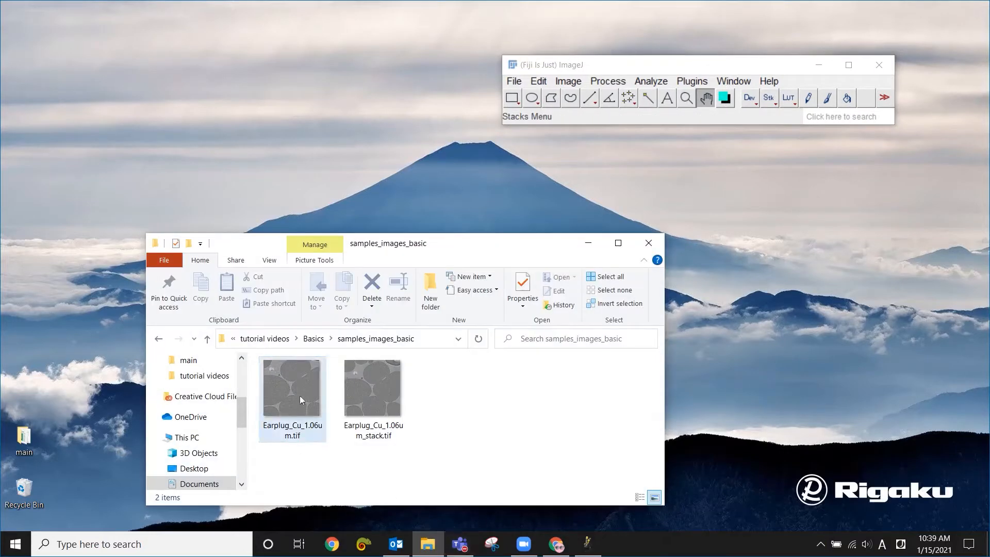
left_click_drag(290, 387, 613, 109)
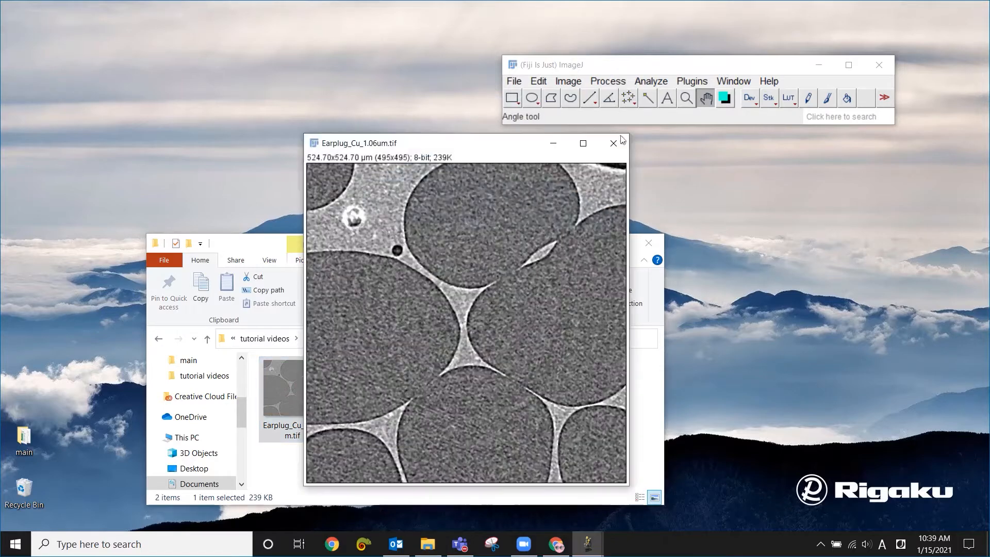
left_click(649, 433)
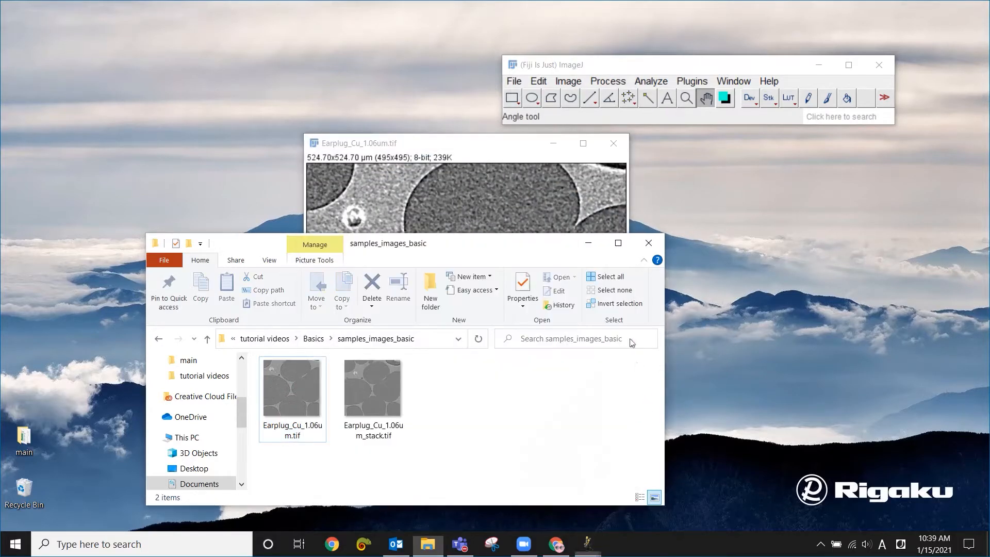
left_click(588, 247)
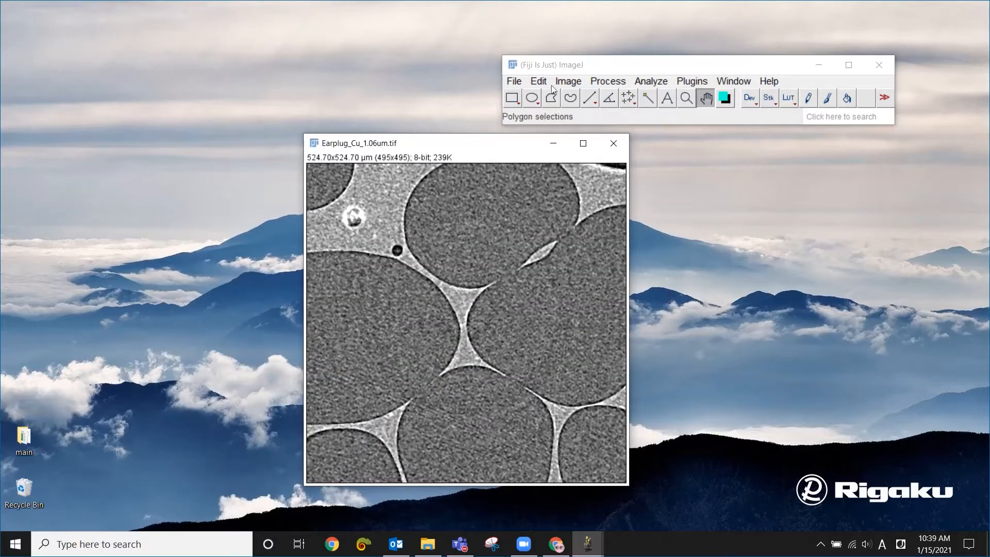
left_click(513, 83)
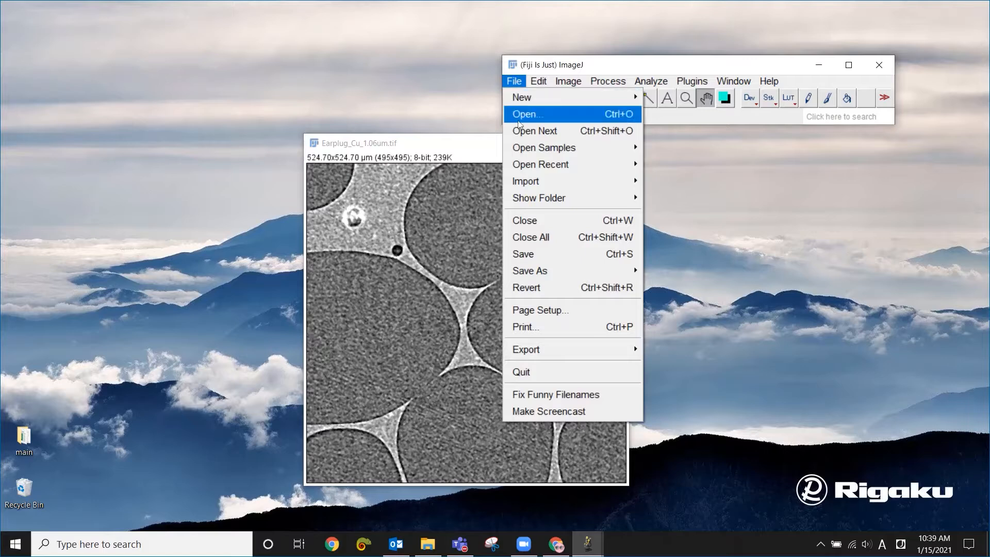
left_click(475, 149)
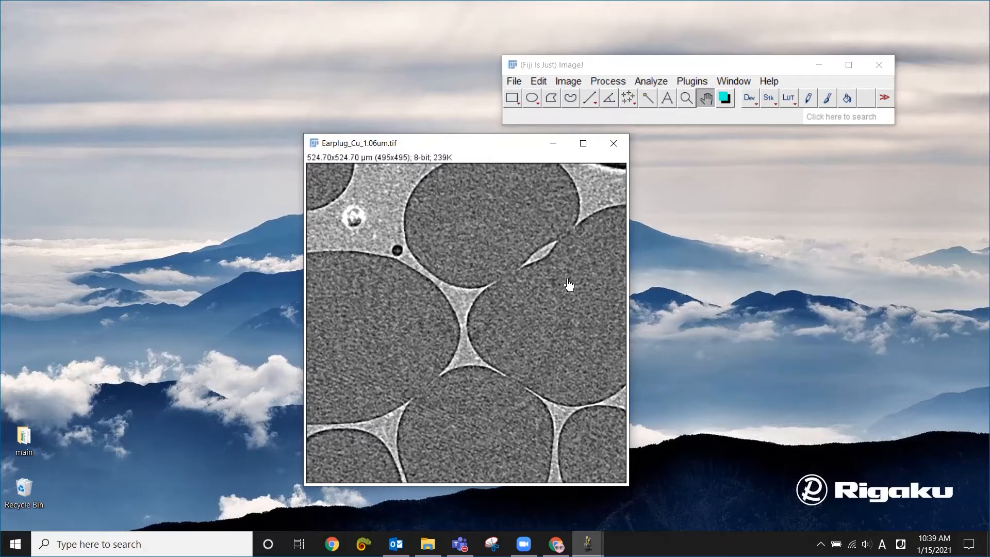
- Adjust the image's brightness and contrast so the display range runs from 77 to 255
left_click(577, 82)
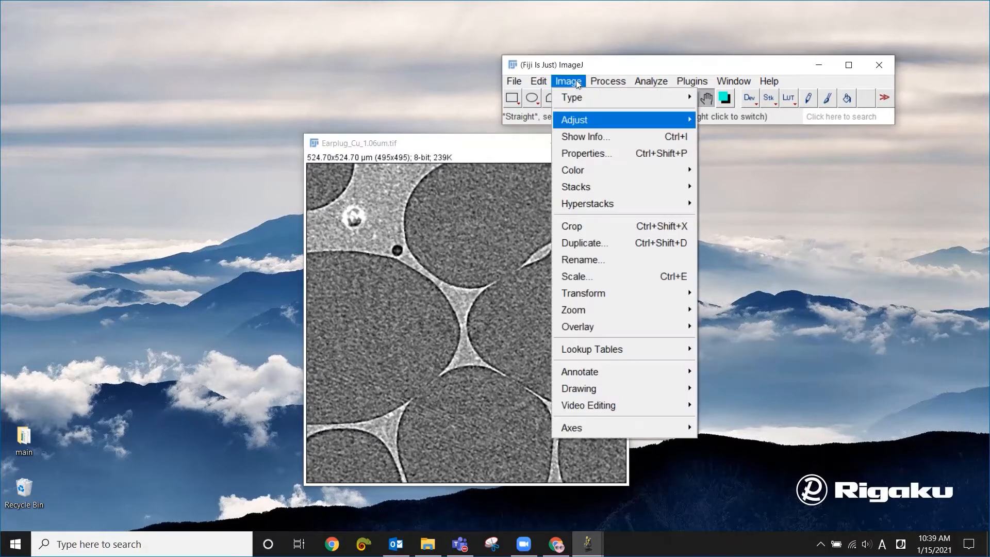
mouse_move(577, 123)
left_click(737, 121)
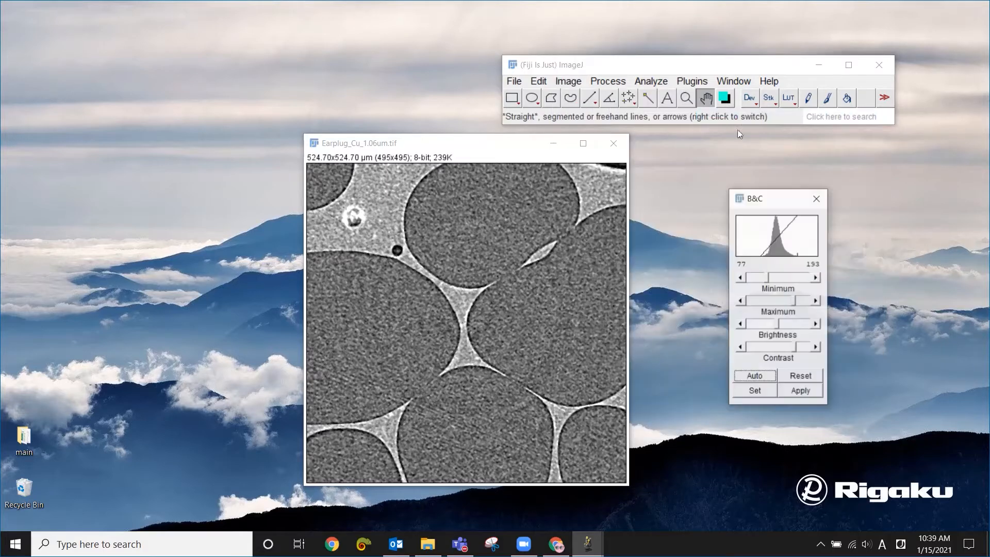
left_click_drag(783, 324, 807, 347)
left_click(765, 379)
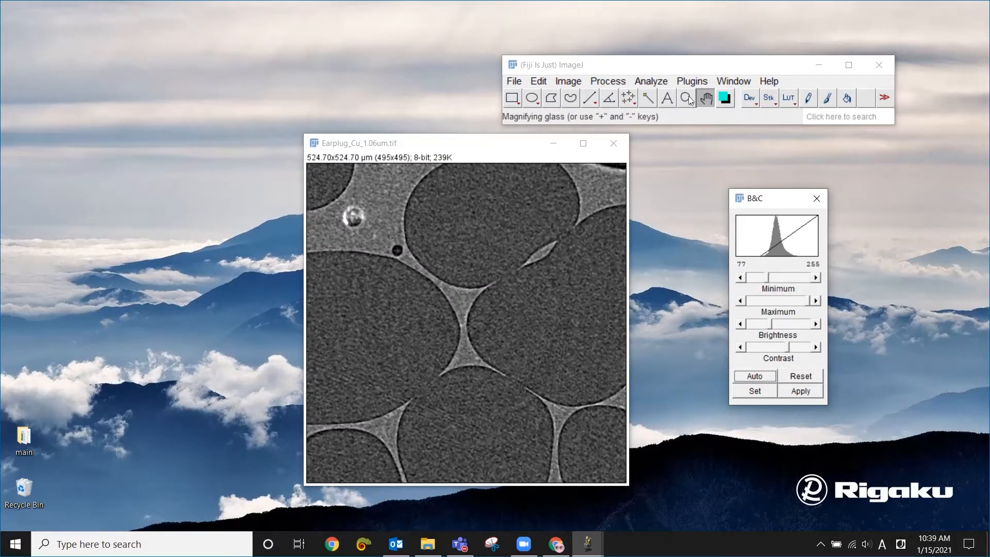
- Examine the thin bright sliver between the dark round regions at up to 400% magnification, and return to 100%
left_click(687, 98)
left_click(476, 323)
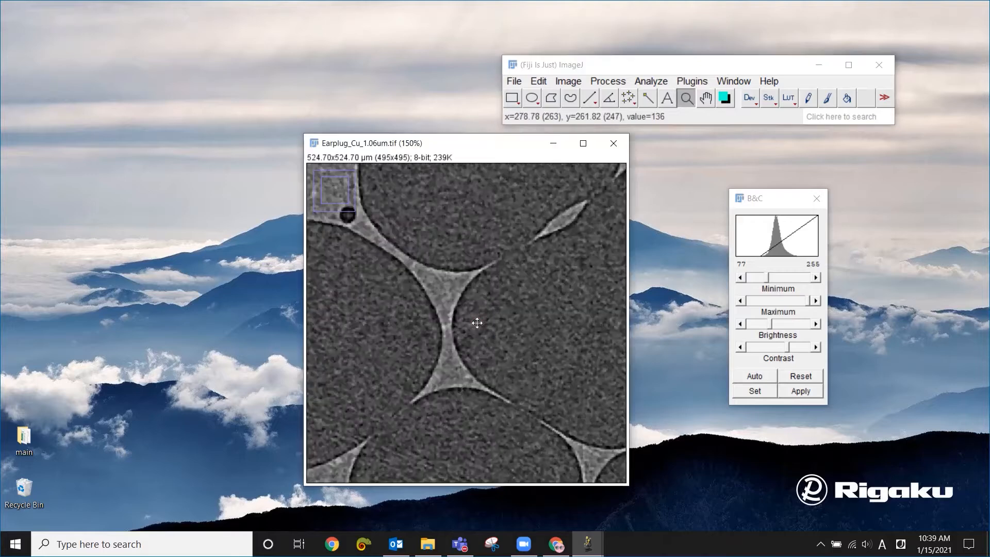
left_click(539, 263)
left_click(521, 263)
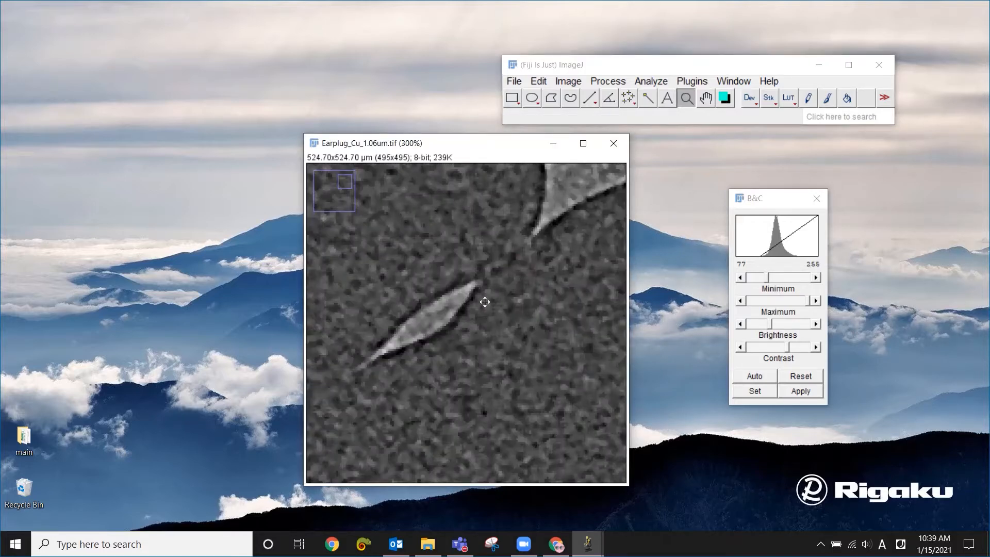
left_click(457, 315)
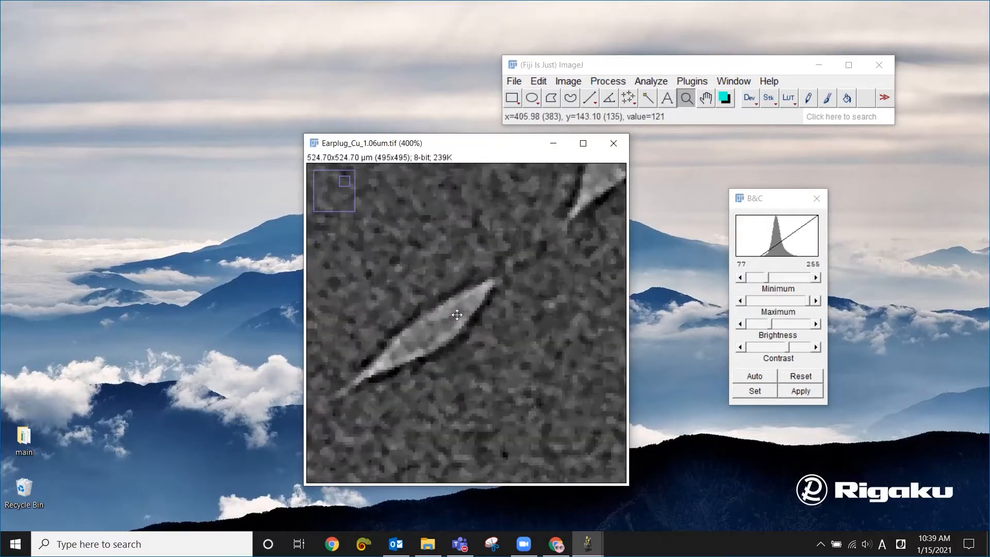
right_click(458, 315)
right_click(461, 317)
right_click(463, 318)
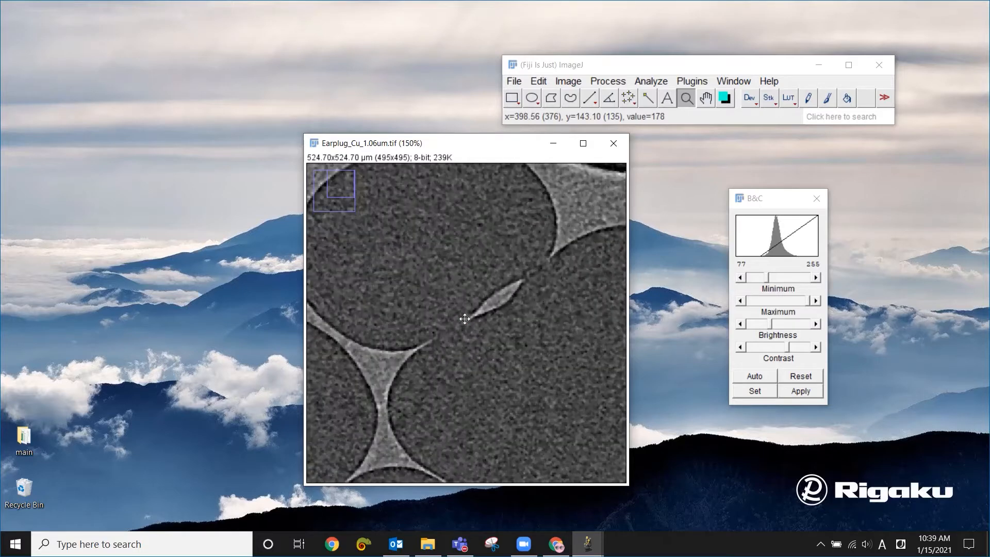
right_click(465, 318)
- Magnify the image to 200% and inspect the area around the bright hourglass-shaped junction with the Scrolling tool
left_click(482, 318)
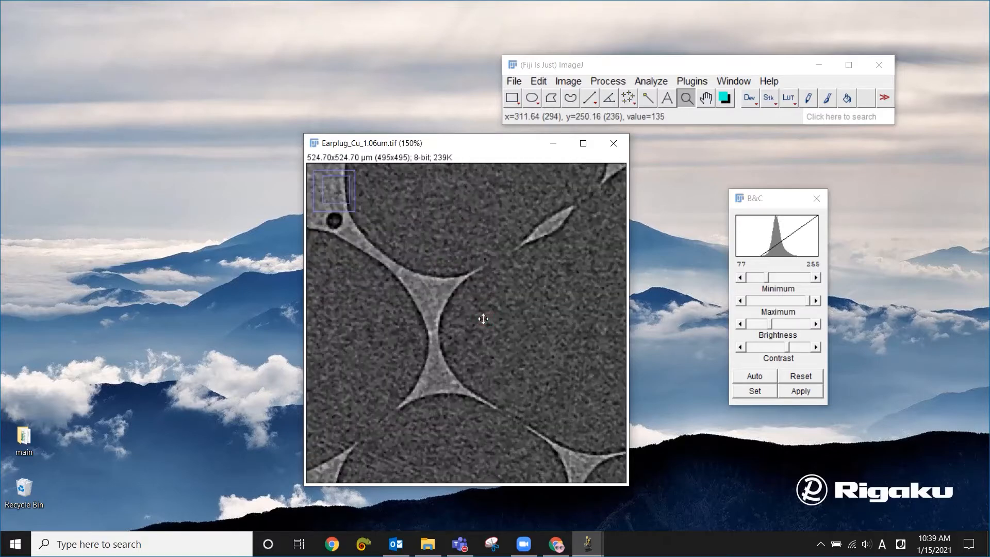
left_click(483, 319)
left_click(706, 98)
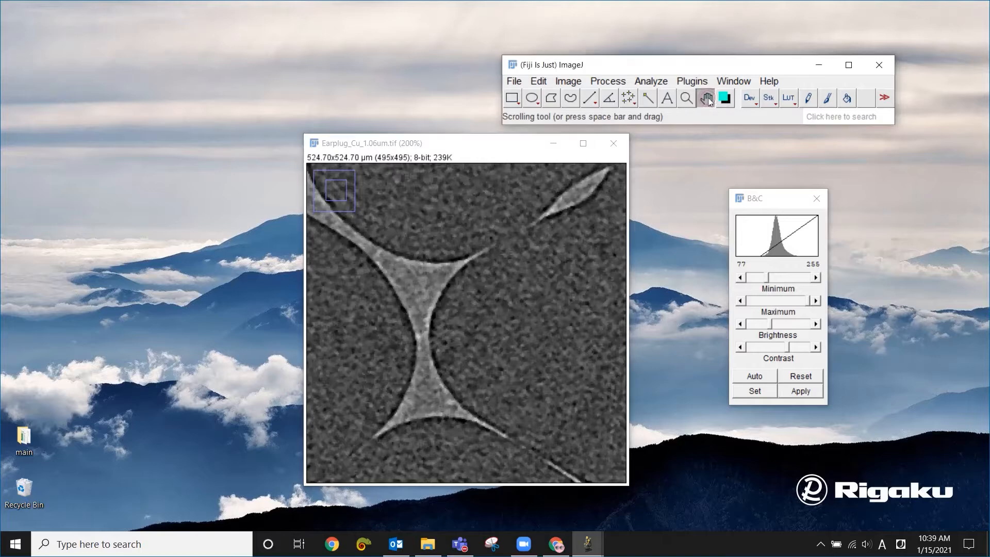
left_click_drag(440, 338, 548, 268)
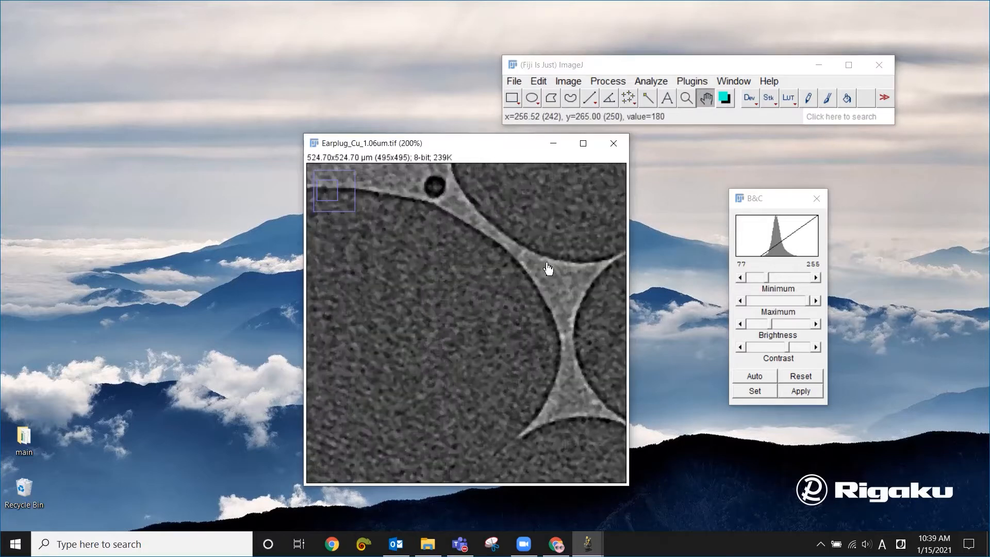
left_click_drag(536, 194, 450, 252)
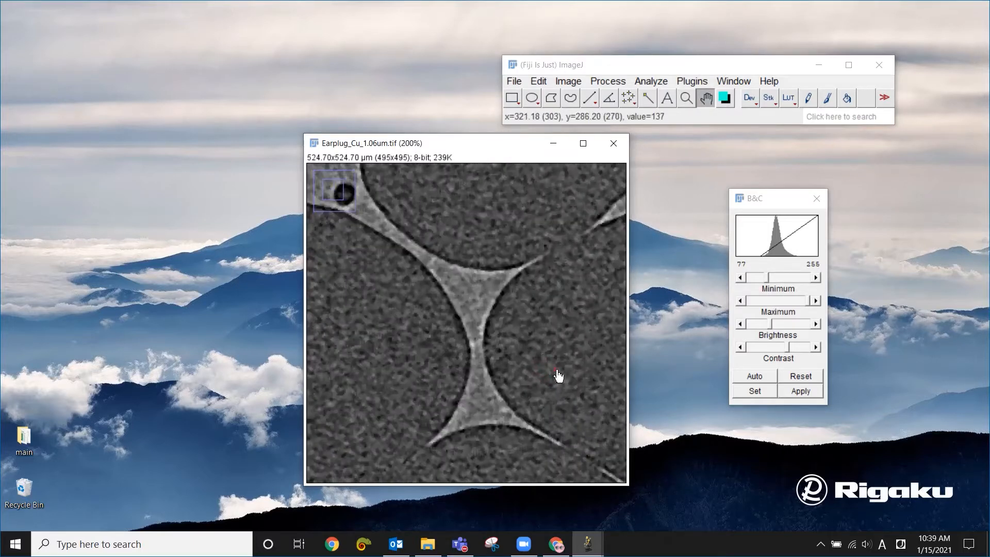
left_click_drag(558, 375, 444, 314)
- Return the image to its full 100% view with the Magnifying Glass
right_click(542, 309)
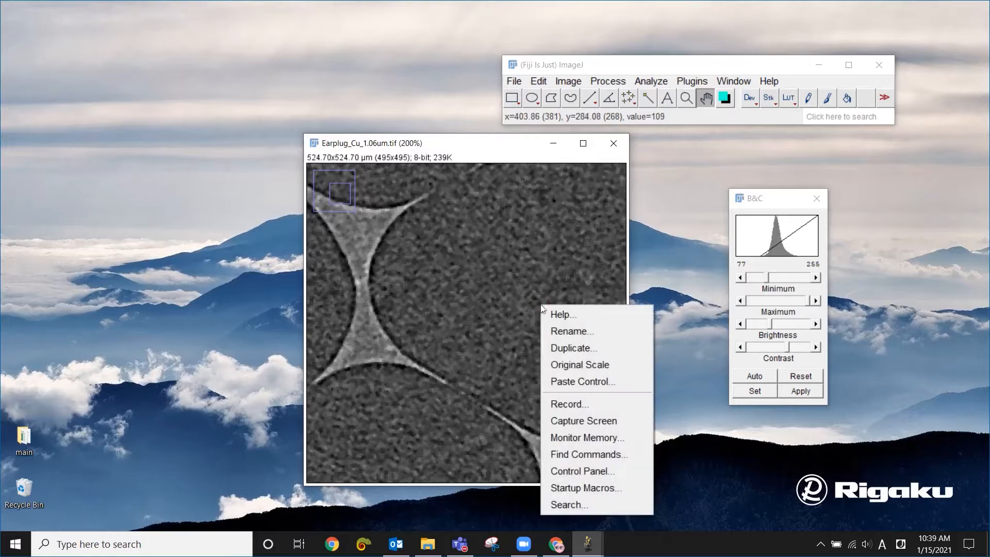
left_click(664, 122)
left_click(686, 98)
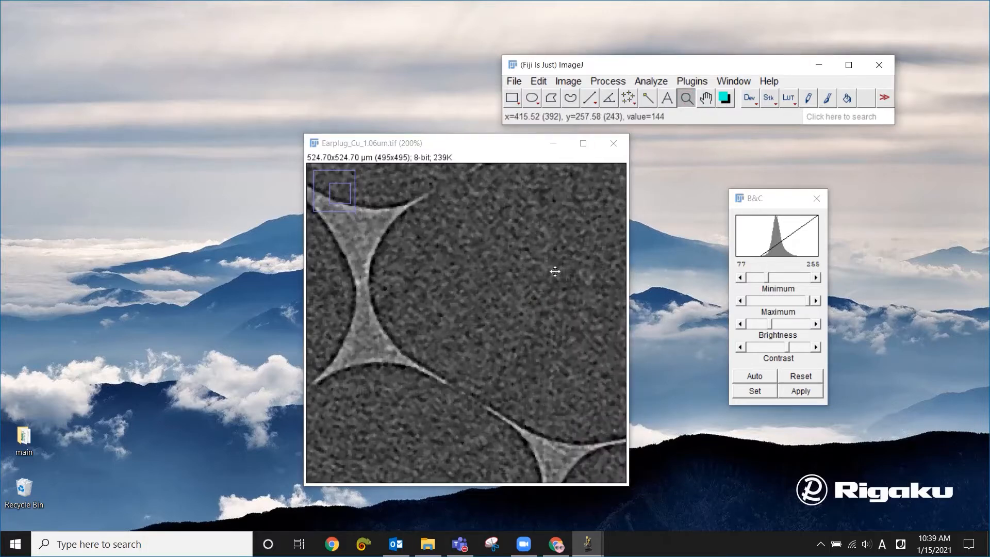
right_click(554, 271)
right_click(555, 271)
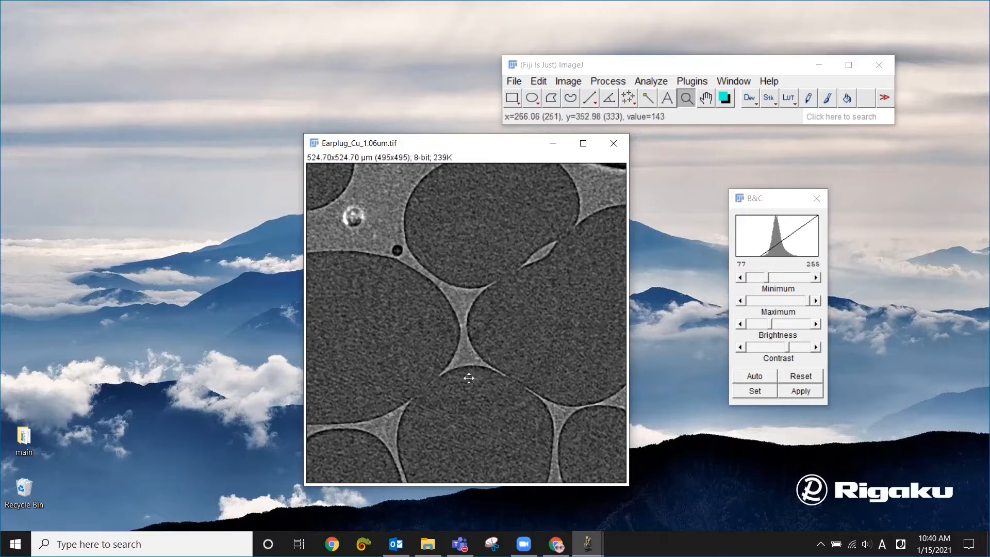
- Draw a straight line about 11.5 µm long across the narrow neck of the hourglass-shaped junction and measure it
left_click(591, 99)
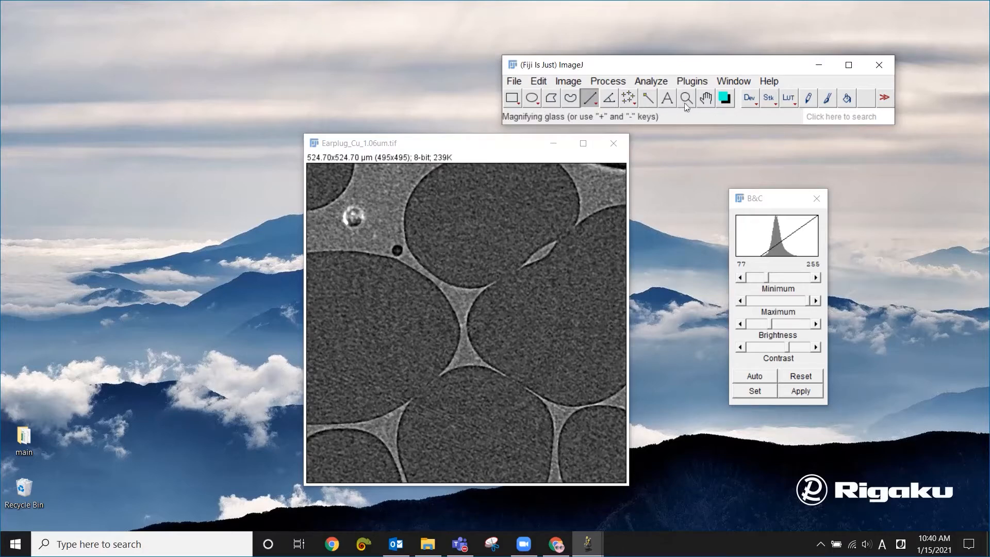
key("ctrl+plus")
key("ctrl+plus")
key("ctrl+plus")
key("ctrl+plus")
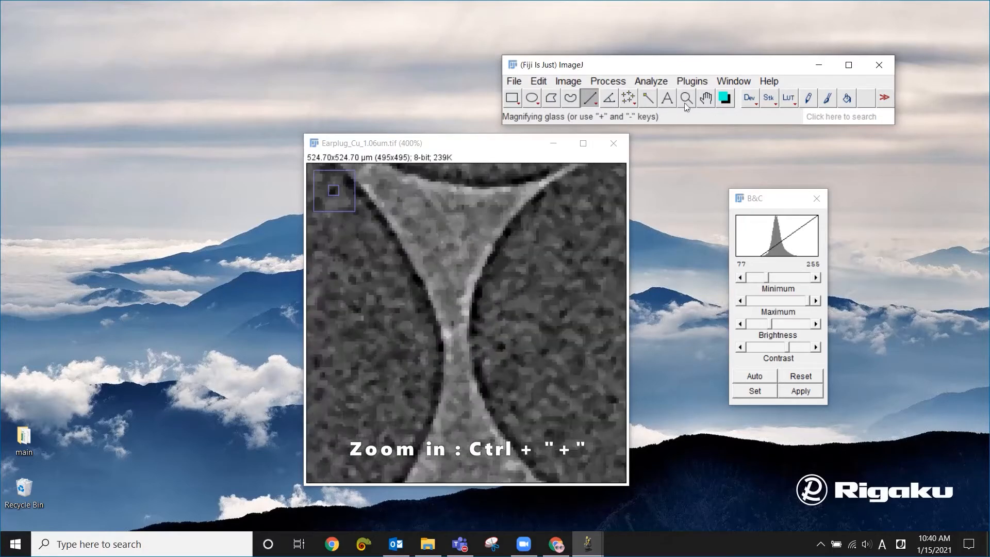
left_click_drag(444, 353, 470, 350)
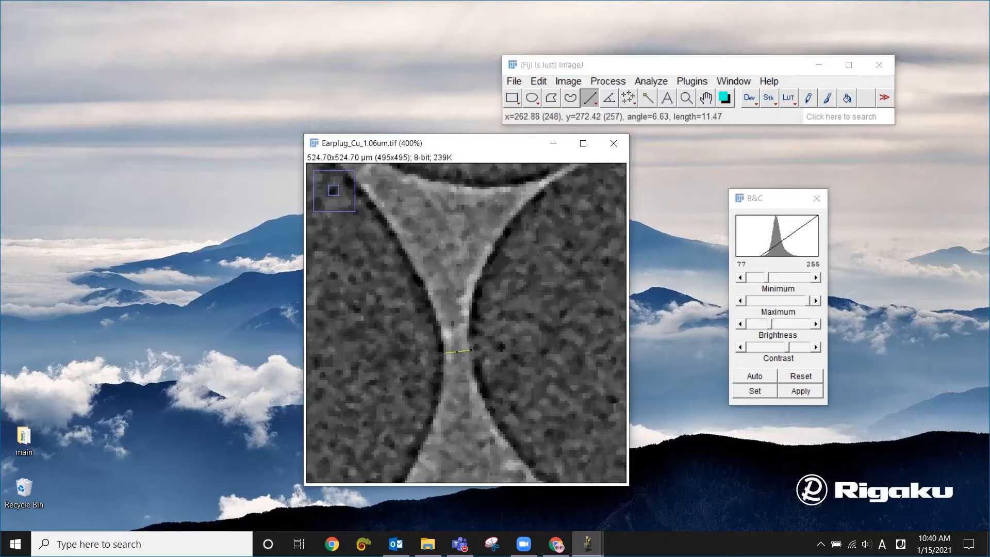
left_click(669, 82)
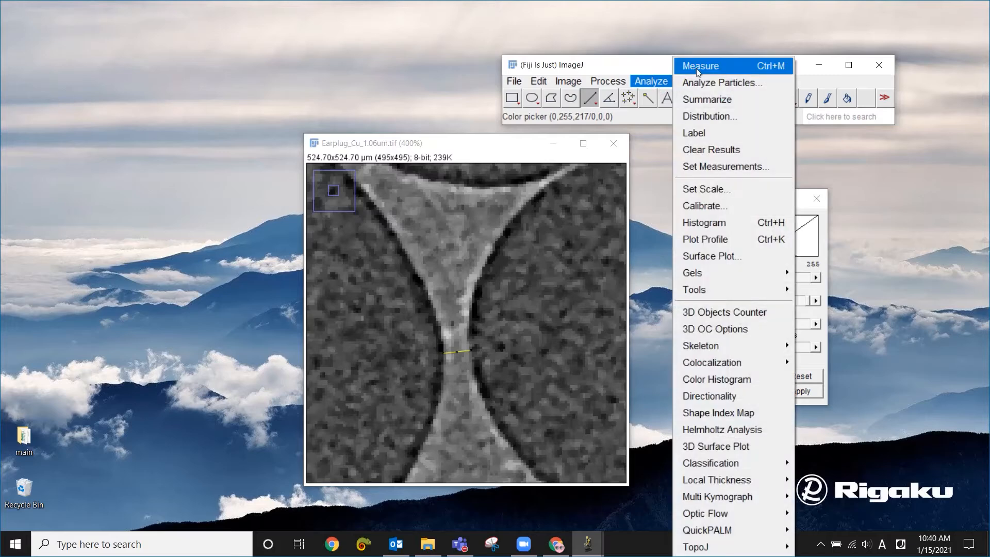
left_click(697, 68)
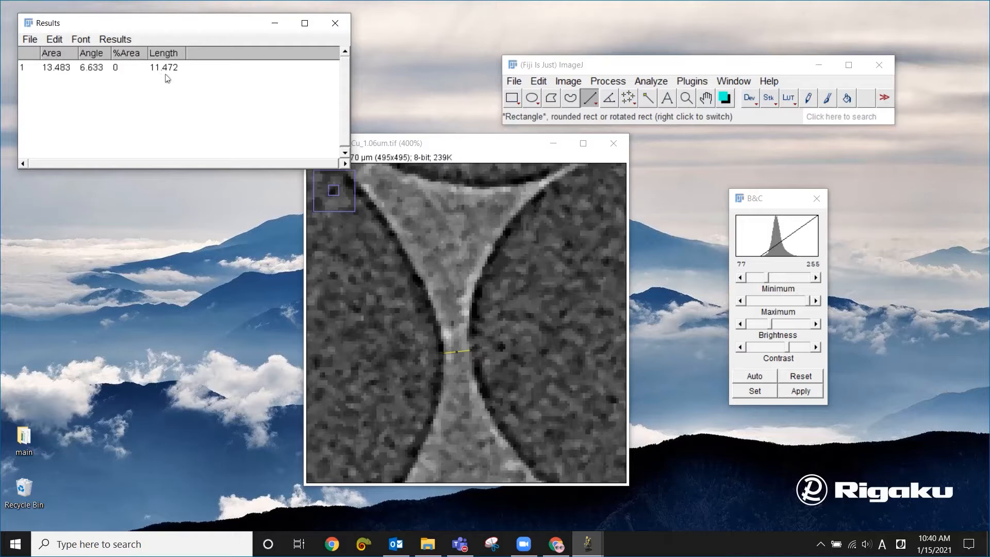
- Draw a near-vertical line about 128.5 µm long spanning the height of the hourglass-shaped junction and measure it
left_click(484, 151)
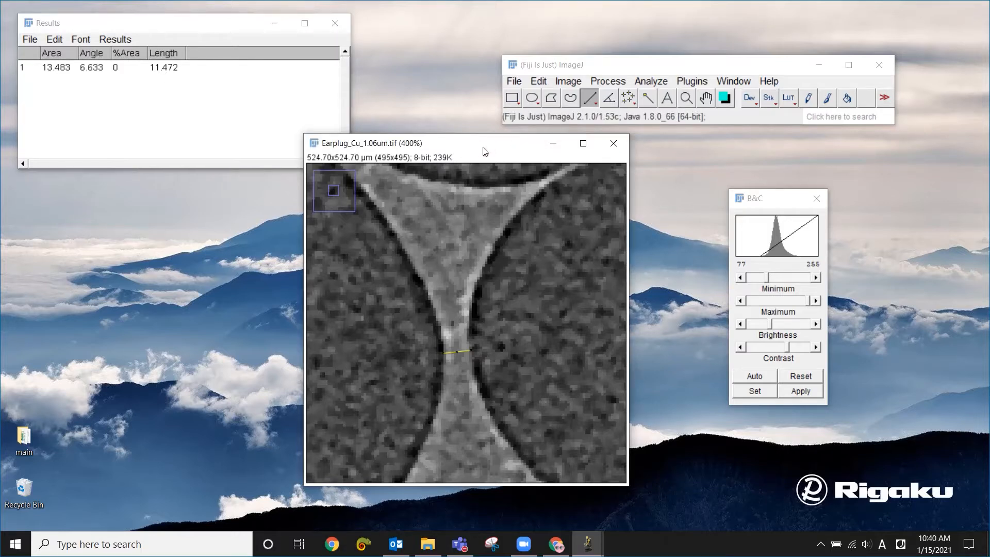
key("ctrl+minus")
key("ctrl+minus")
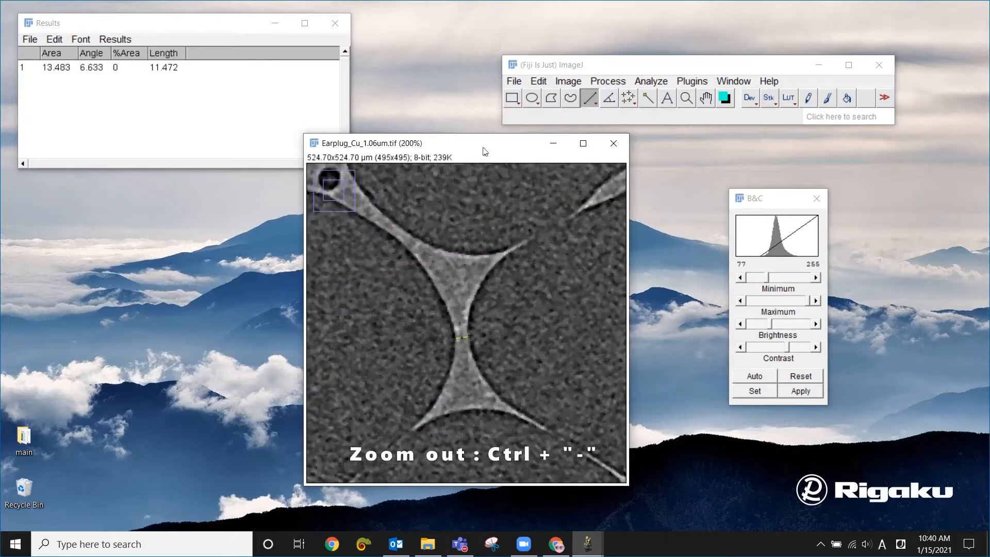
left_click_drag(458, 254, 468, 410)
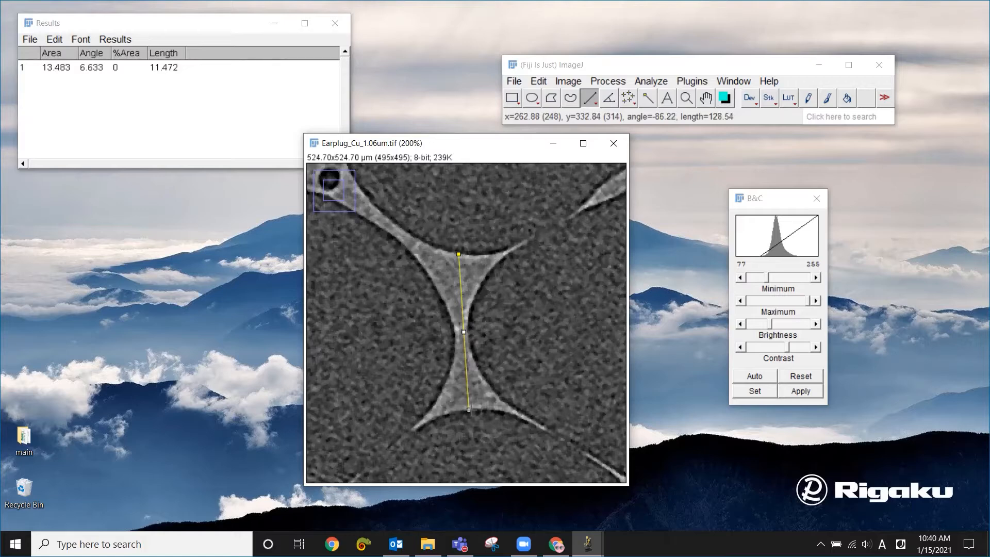
left_click(652, 83)
left_click(700, 67)
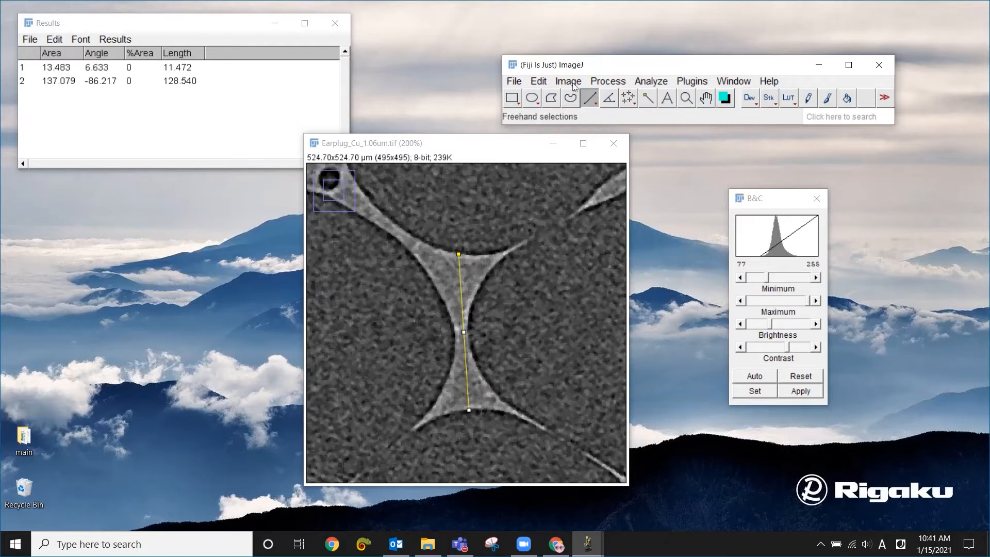
- Try a scale calibration of 1 pixel to a known distance of 1.06 µm, and leave the settings without applying them
left_click(649, 81)
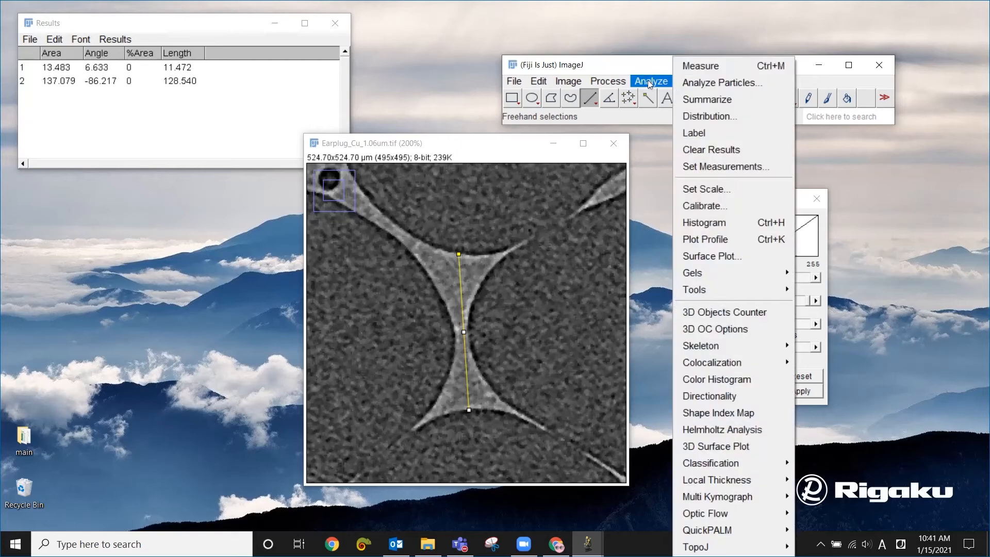
left_click(731, 193)
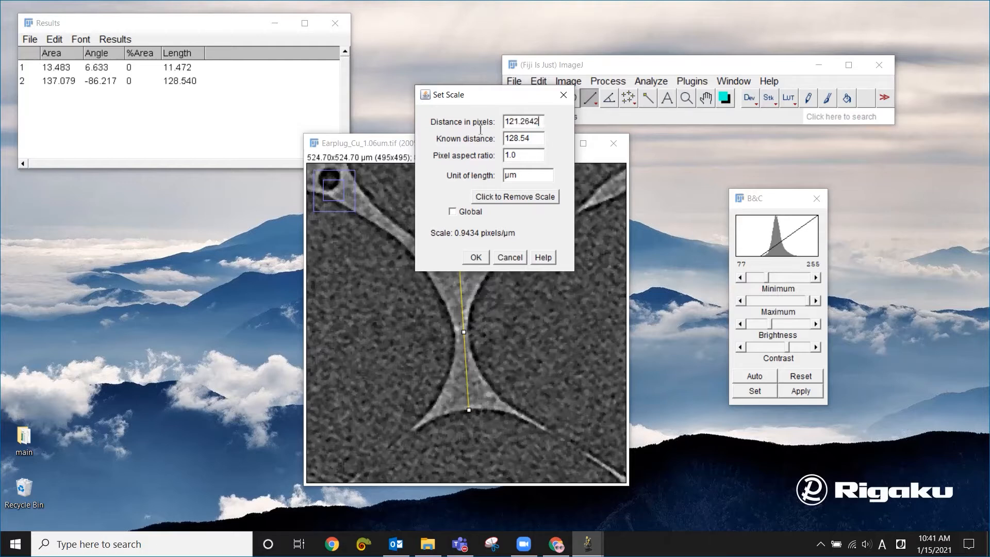
type("1")
double_click(541, 138)
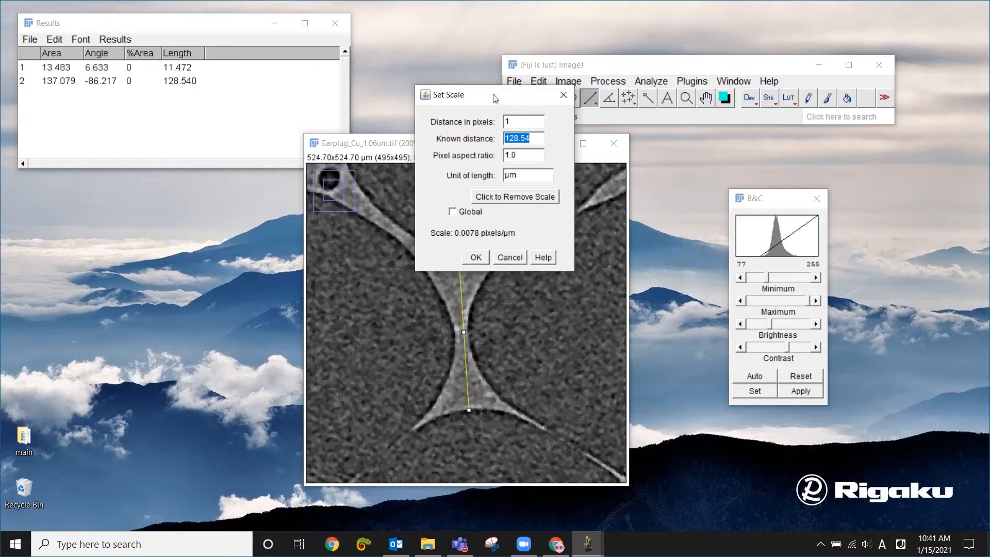
left_click_drag(495, 98, 608, 113)
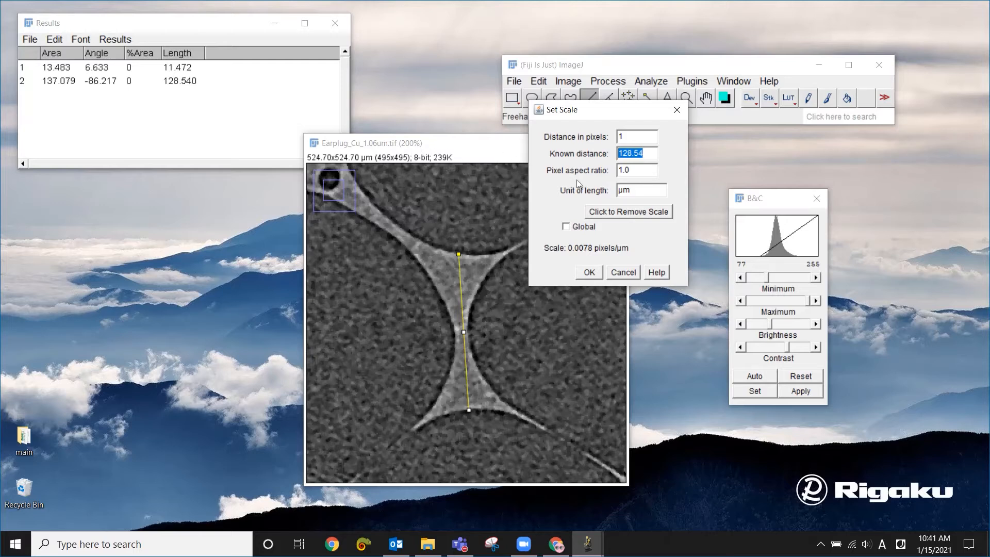
type("1.0")
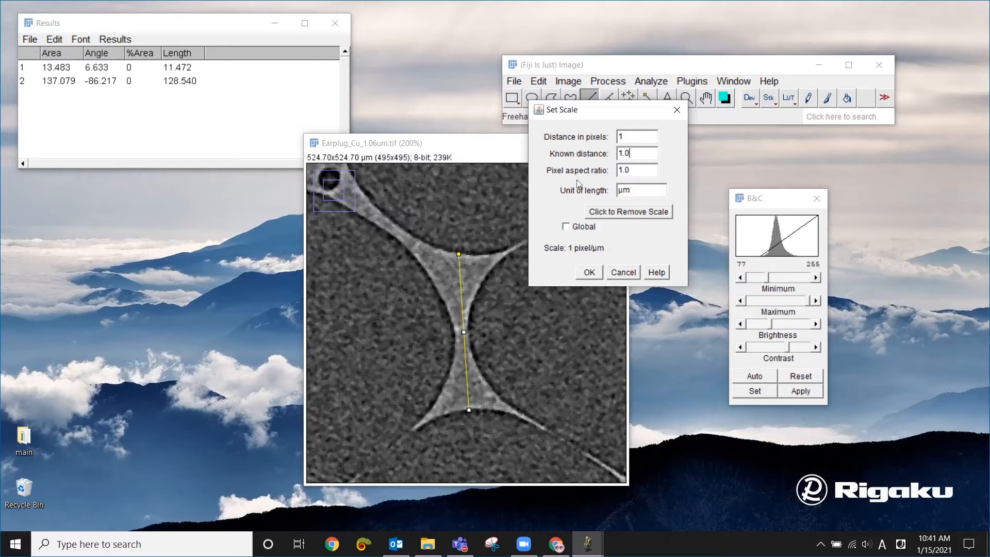
type("6")
double_click(642, 170)
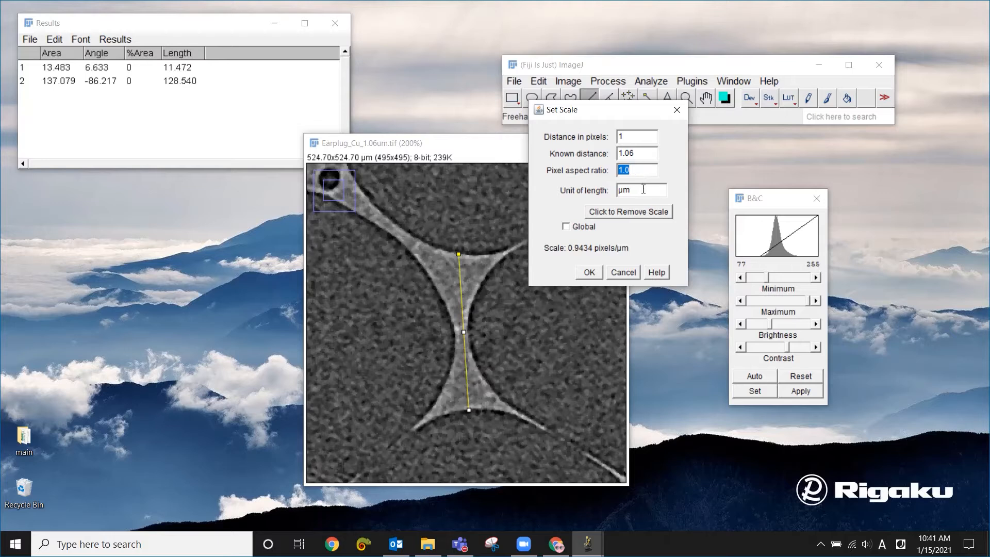
double_click(642, 192)
left_click(628, 276)
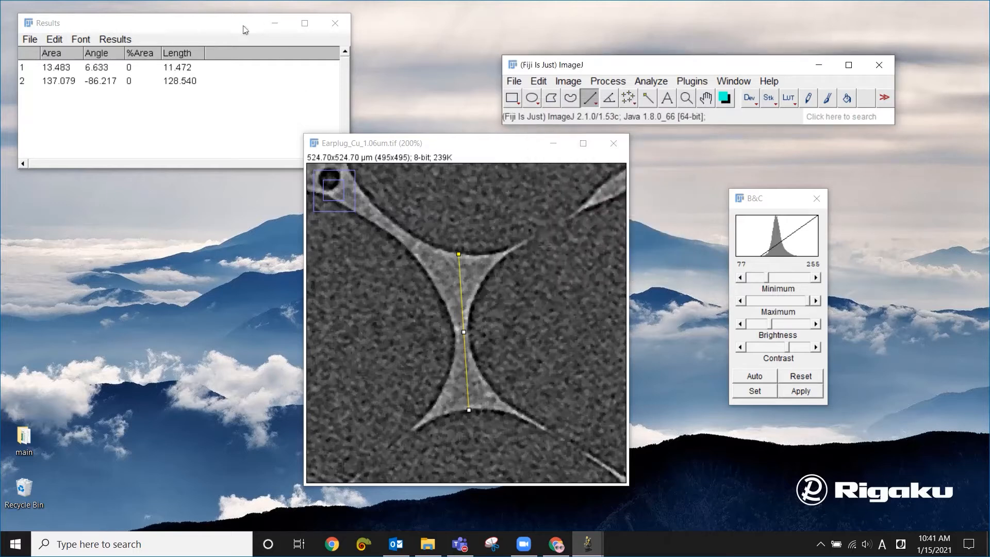
- Close the measurement results without saving them, and close the Earplug_Cu_1.06um.tif image
left_click(335, 23)
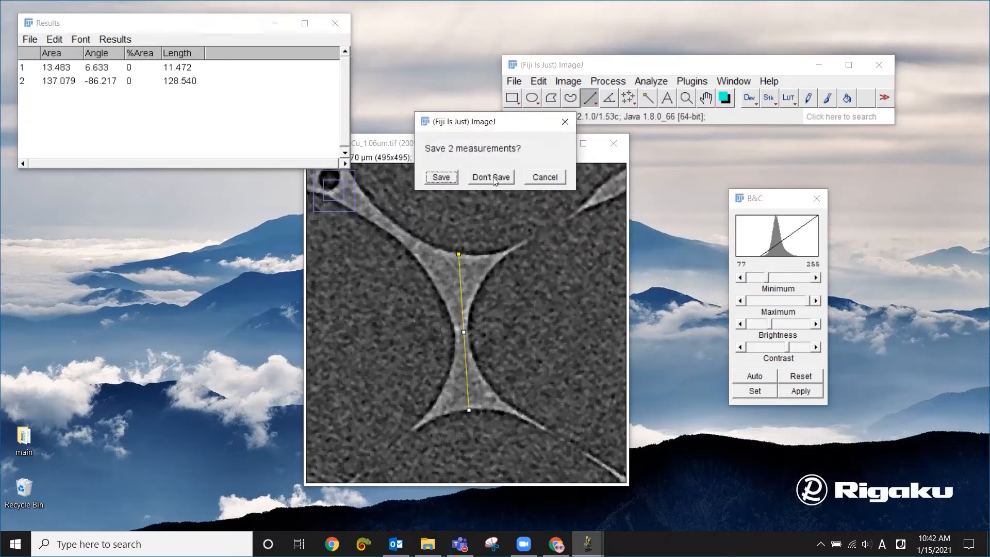
left_click(491, 176)
left_click(613, 143)
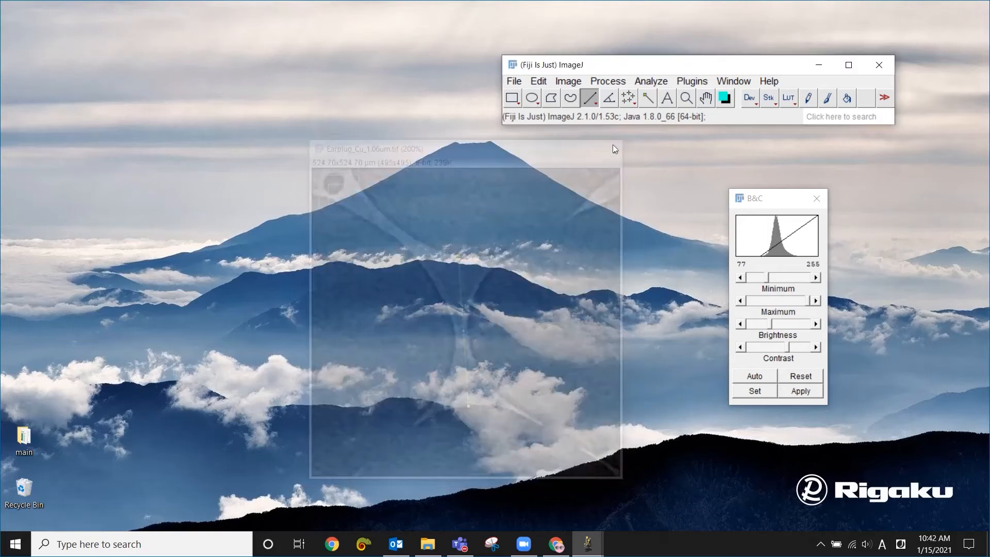
- Open Earplug_Cu_1.06um_stack.tif from the samples_images_basic folder in ImageJ, and put the folder window away
left_click(428, 543)
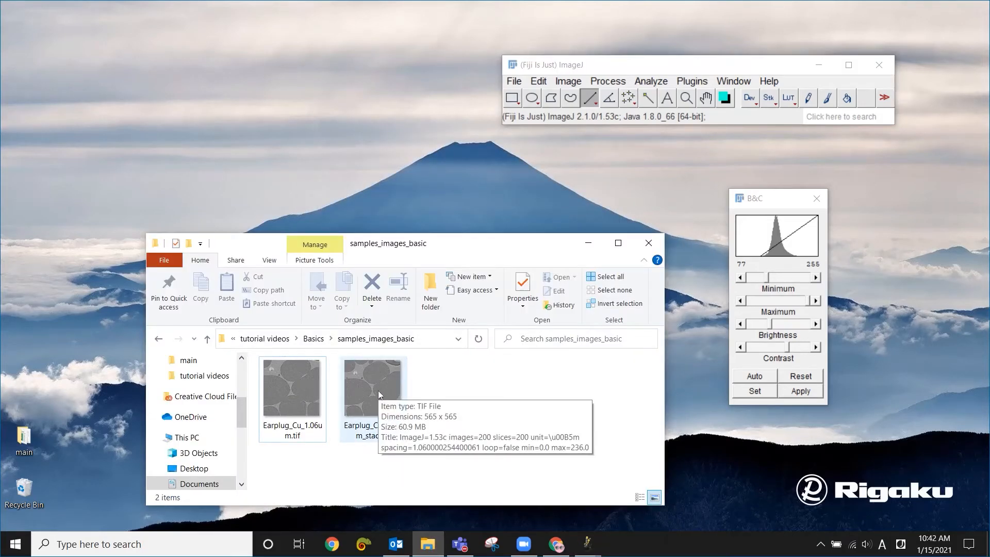
left_click_drag(379, 391, 590, 120)
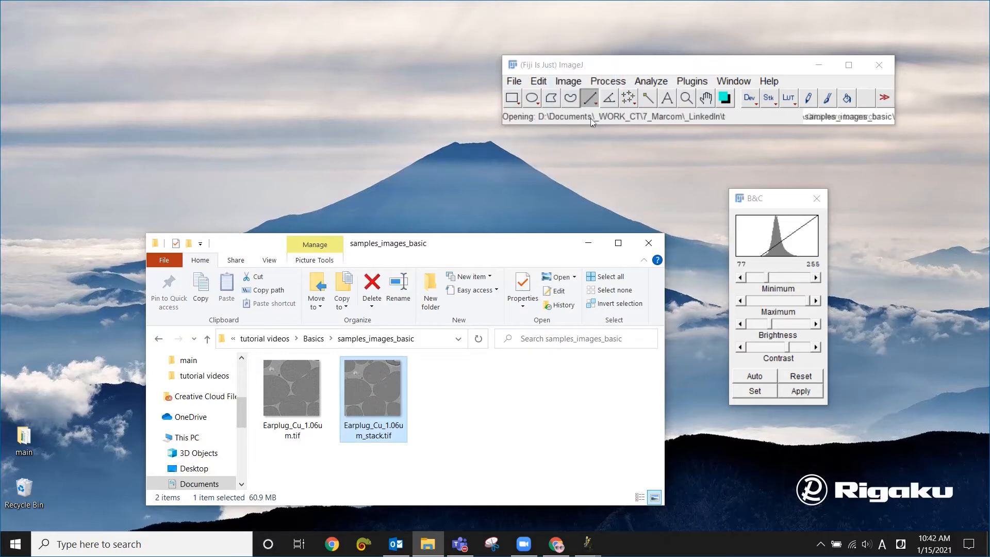
left_click(255, 243)
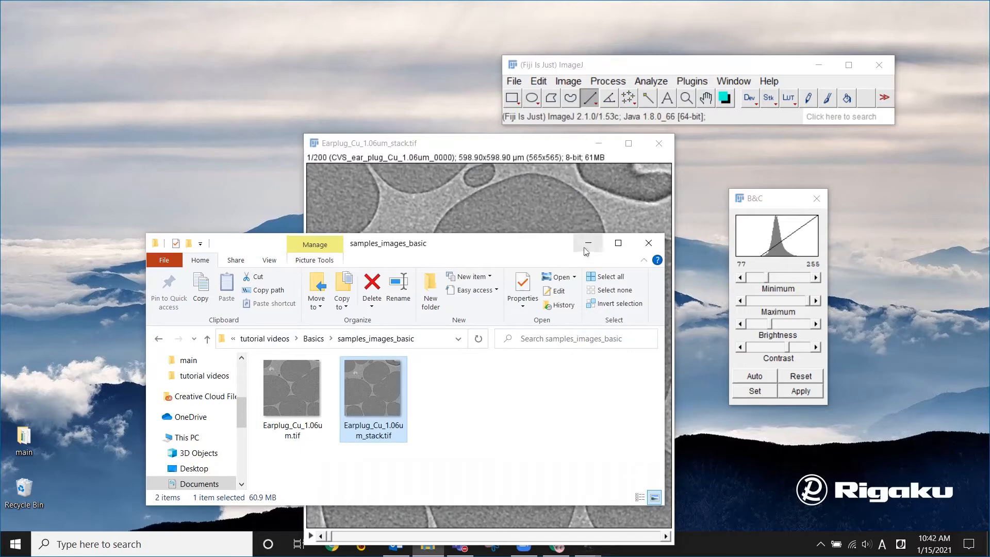
left_click(588, 243)
- Reduce the stack's display to 75% and automatically adjust its brightness and contrast, checking it across the slices
left_click_drag(531, 148, 480, 138)
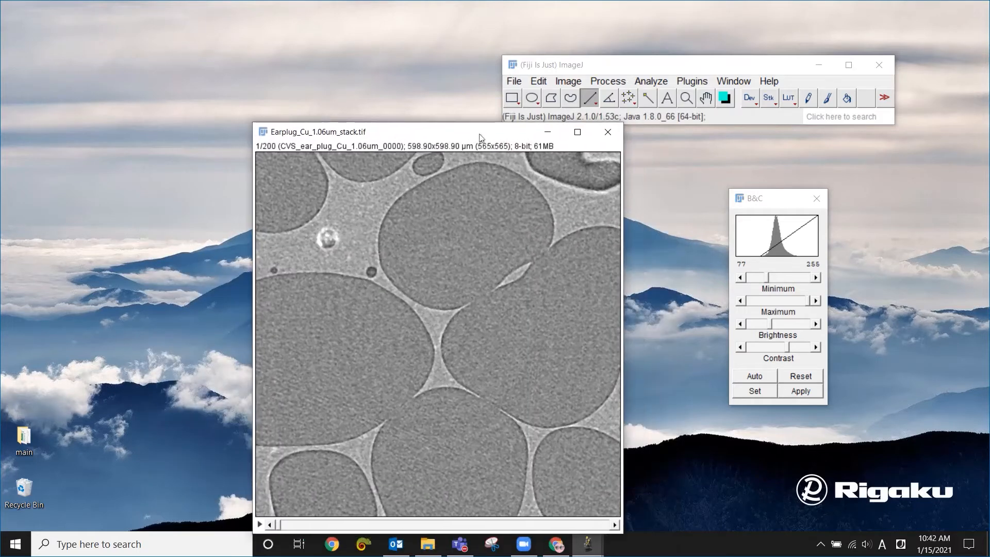
key("minus")
left_click_drag(387, 136, 467, 152)
left_click(756, 380)
left_click(756, 380)
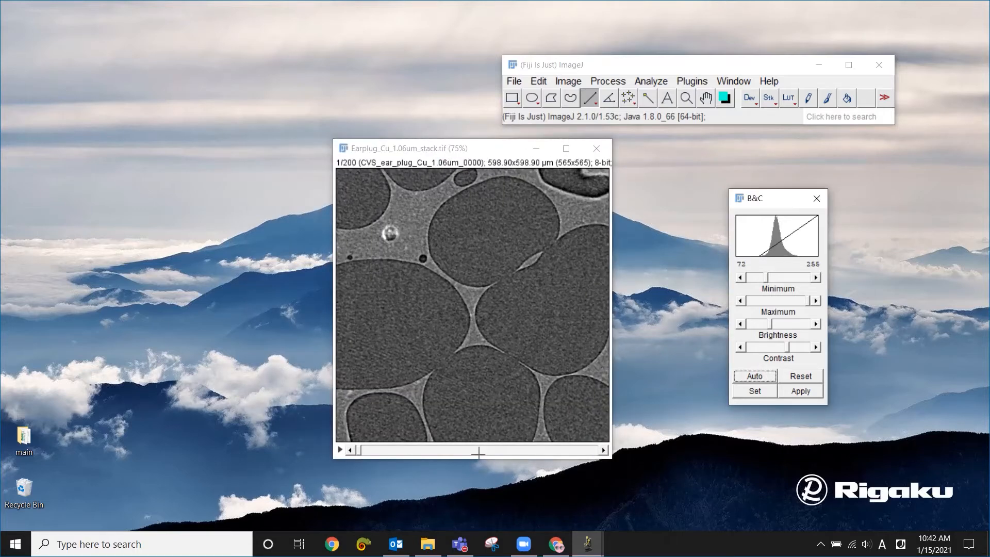
mouse_move(364, 455)
left_mouse_down()
mouse_move(598, 449)
mouse_move(345, 450)
left_mouse_up()
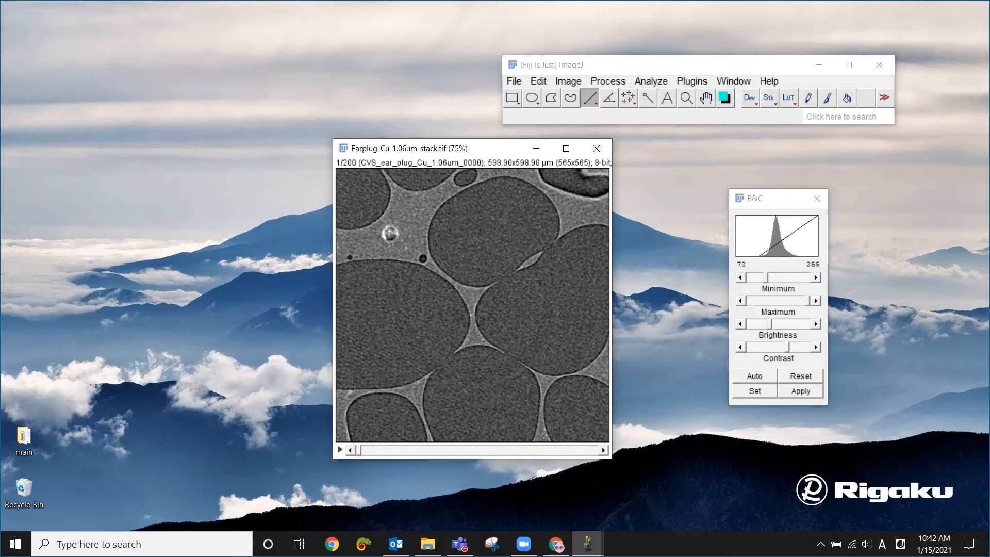
- Check the maximum memory and parallel threads settings without changing them
left_click(539, 82)
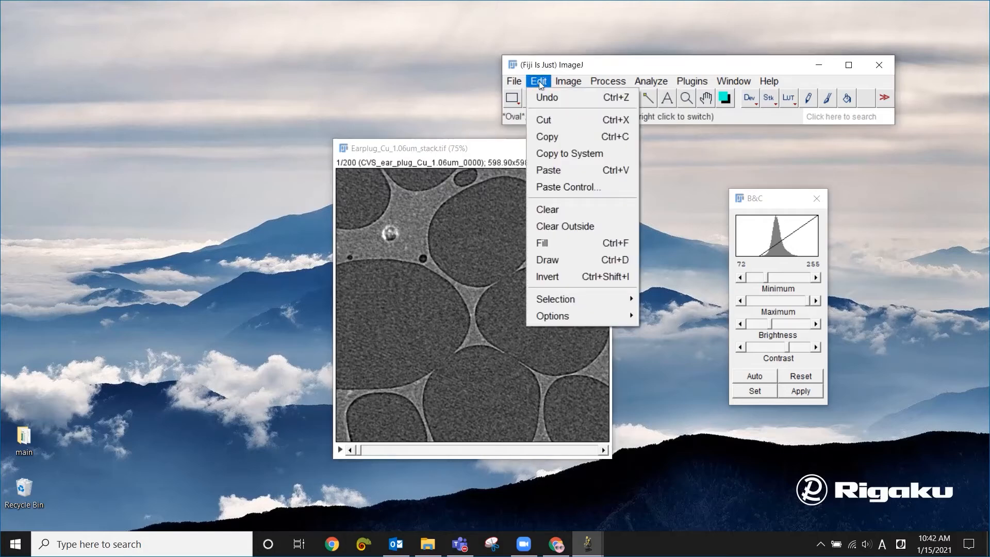
mouse_move(576, 316)
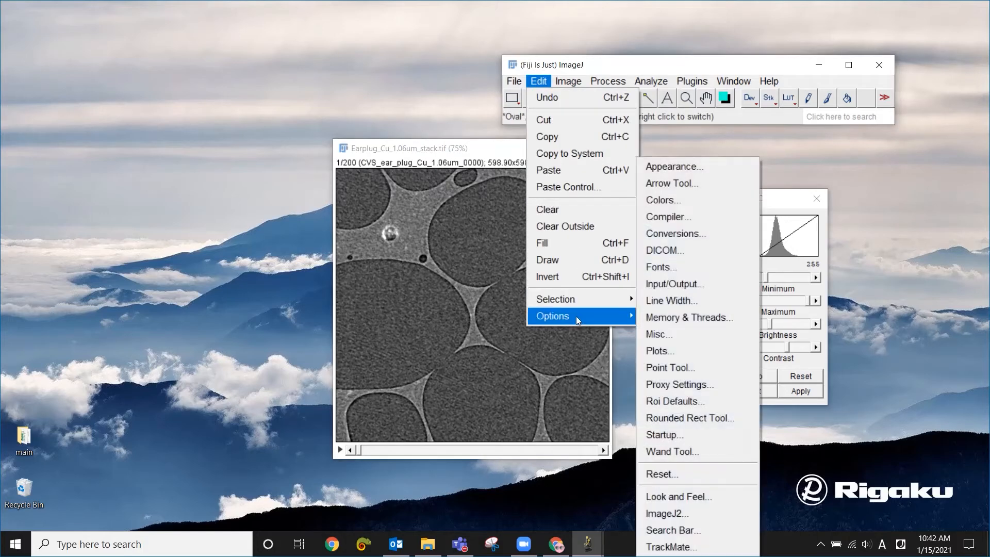
left_click(720, 319)
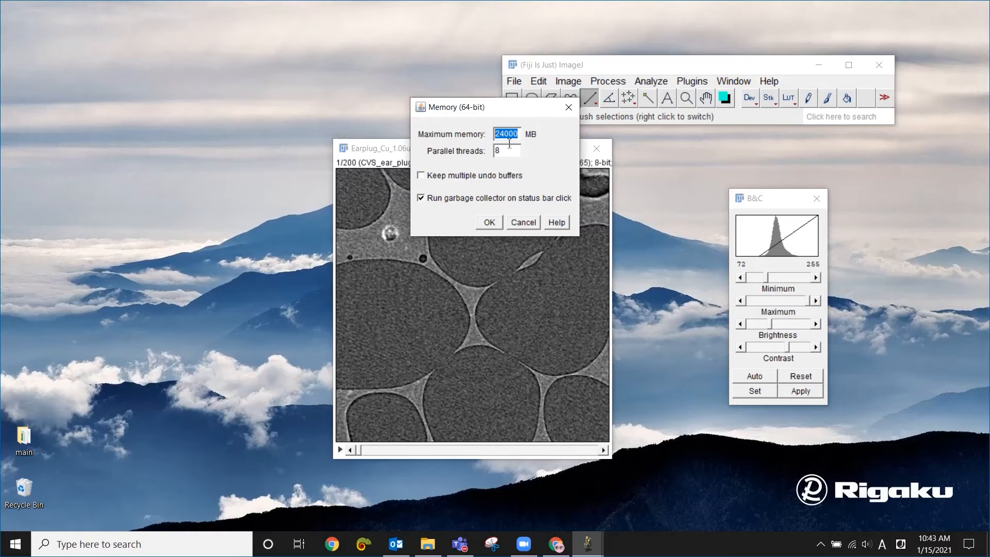
left_click(528, 225)
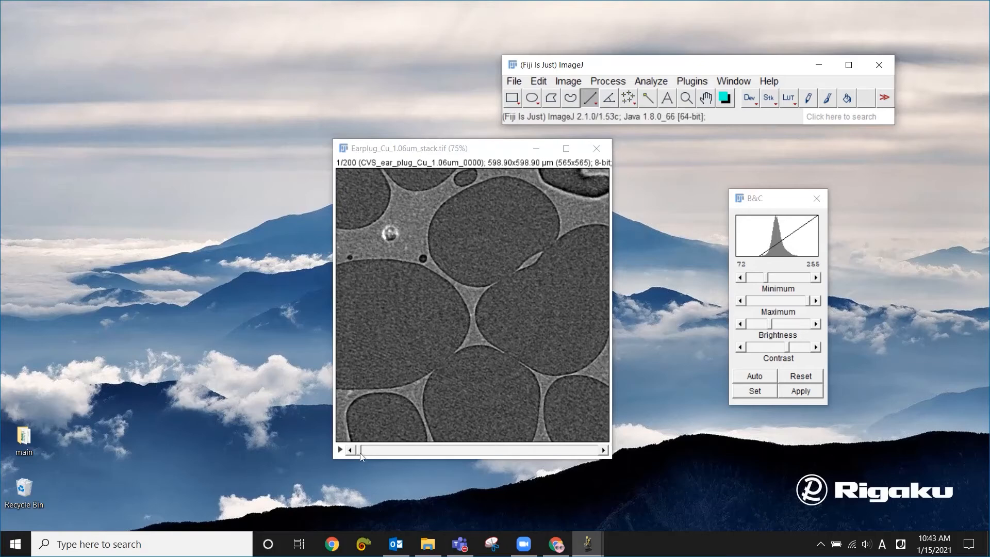
- Display the image stack in the 3D Viewer as a volume with no color, threshold 0 and resampling factor 2
mouse_move(361, 452)
left_mouse_down()
mouse_move(592, 455)
mouse_move(343, 451)
left_mouse_up()
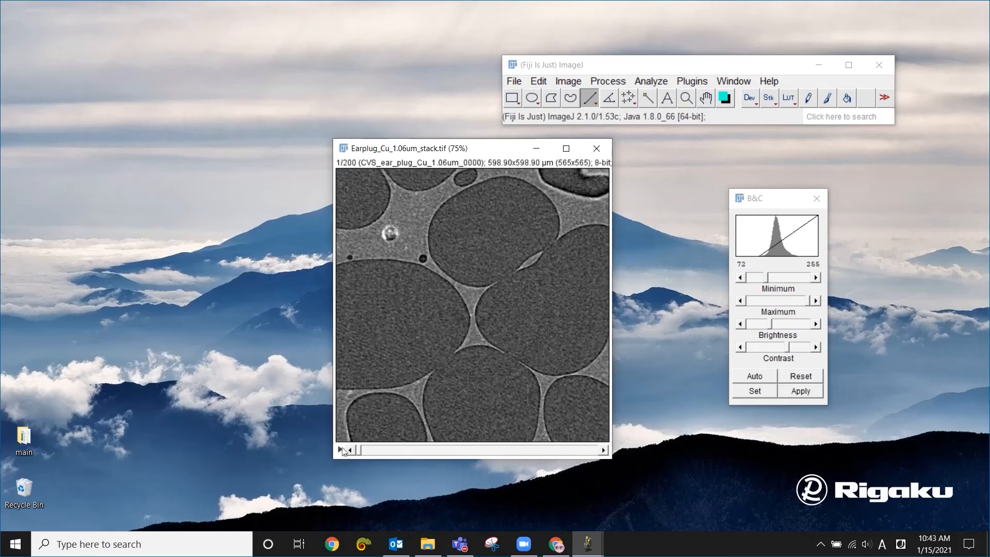
left_click(694, 82)
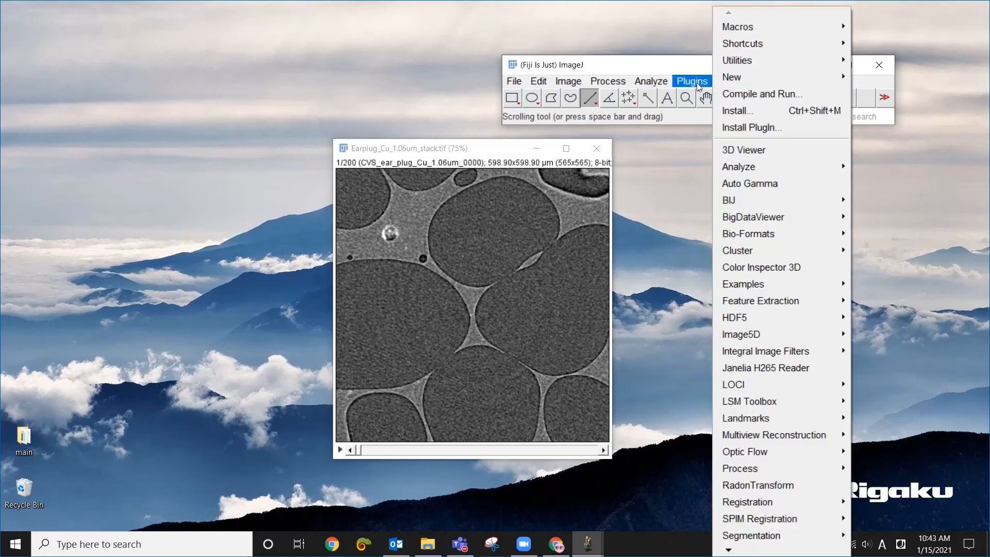
left_click(765, 149)
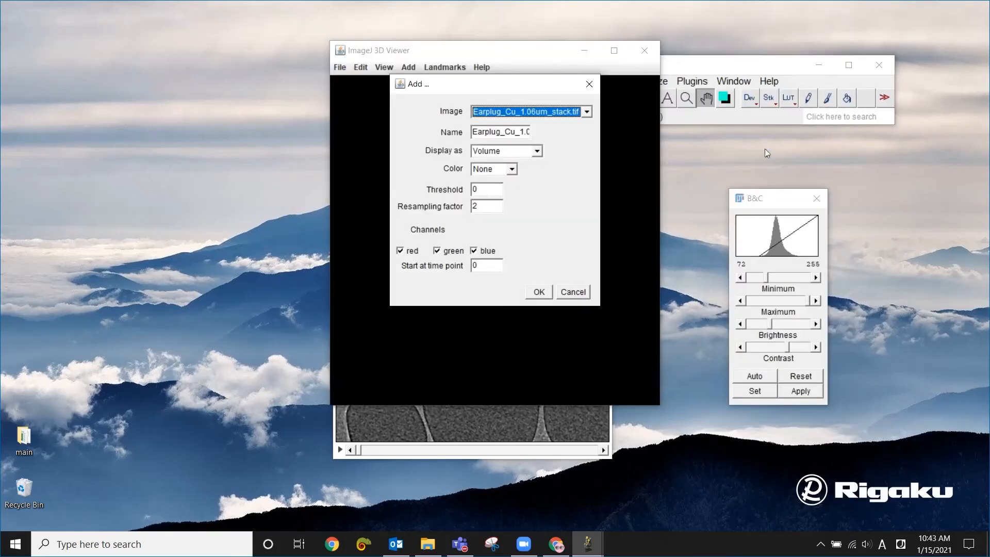
left_click(541, 292)
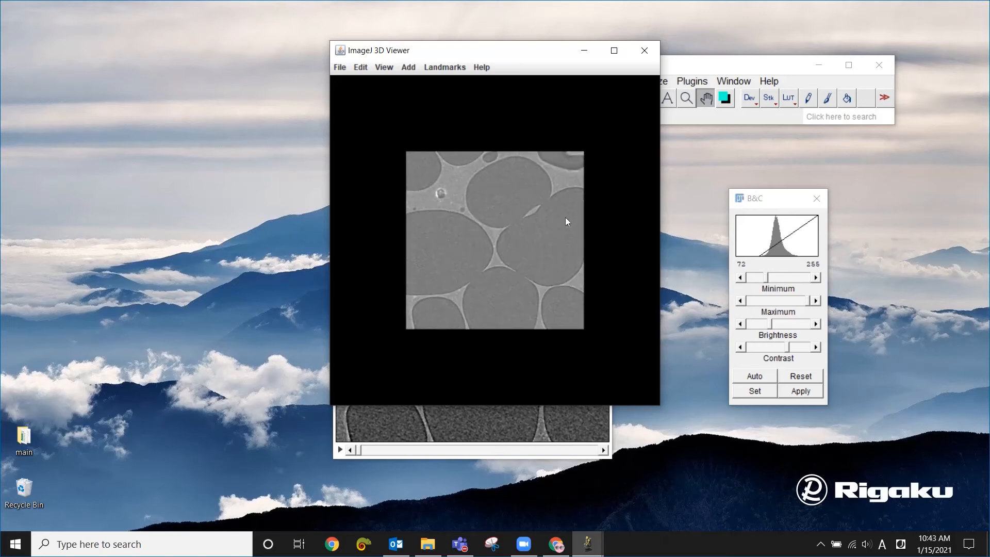
left_click_drag(488, 298, 486, 170)
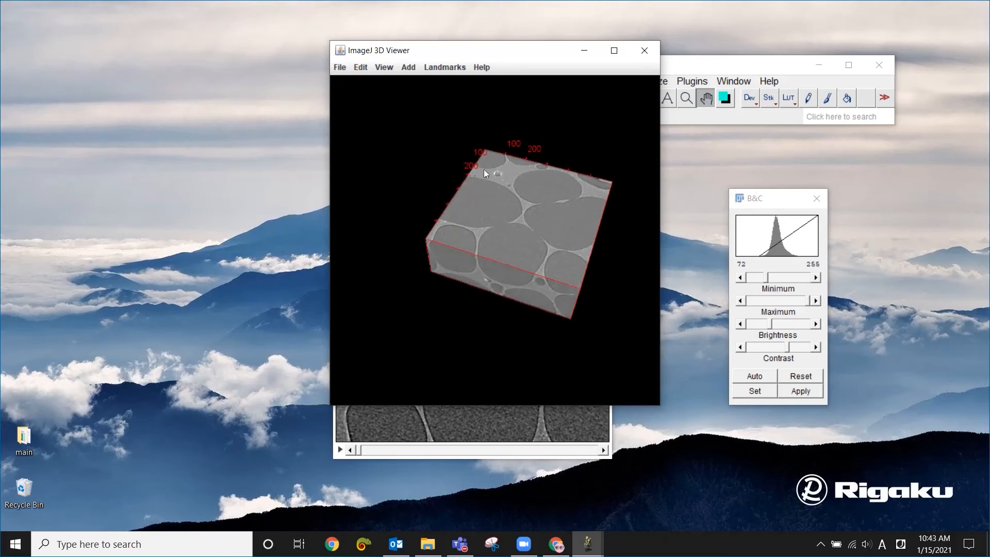
- Set the 3D volume's threshold to 145, applied to all timepoints
left_click(361, 68)
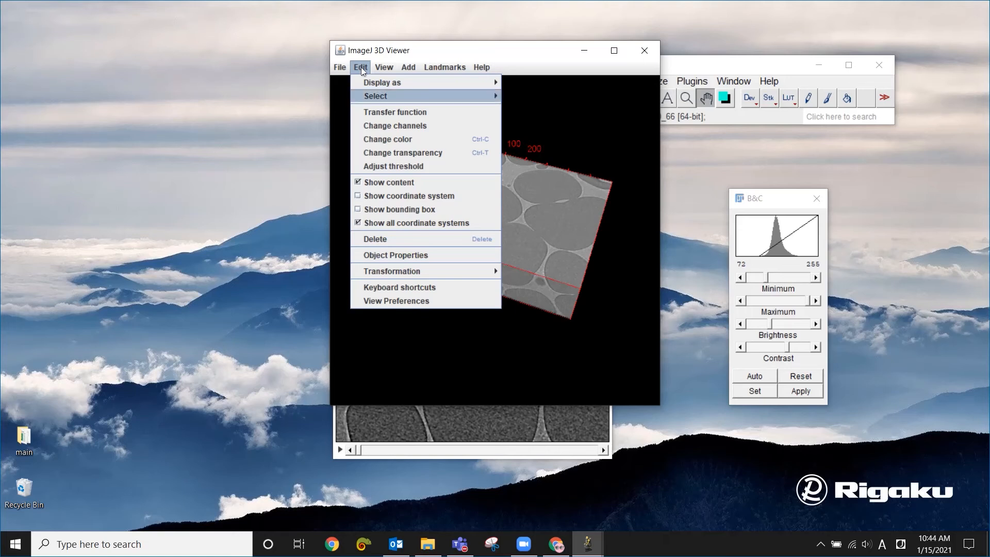
left_click(372, 167)
left_click_drag(494, 116, 829, 181)
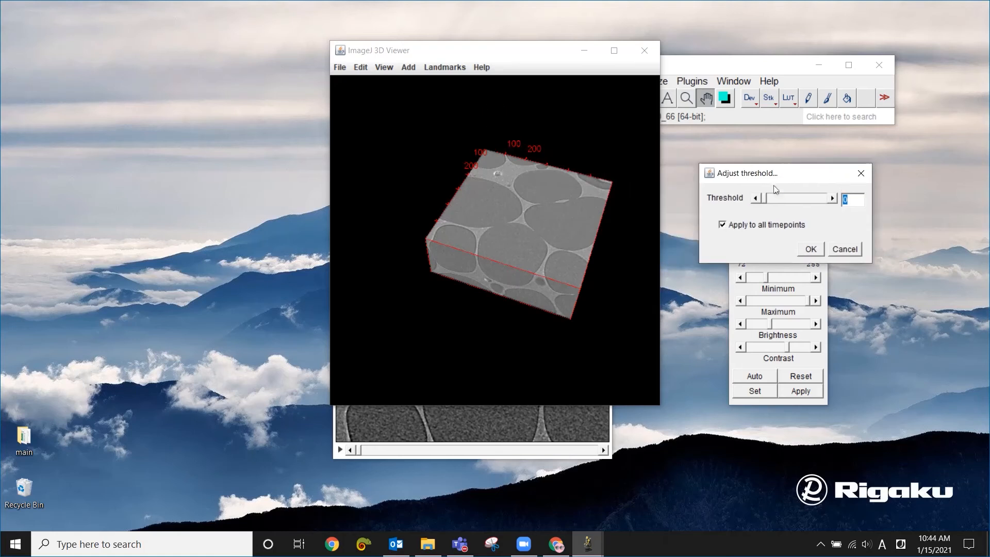
left_click_drag(764, 201, 792, 204)
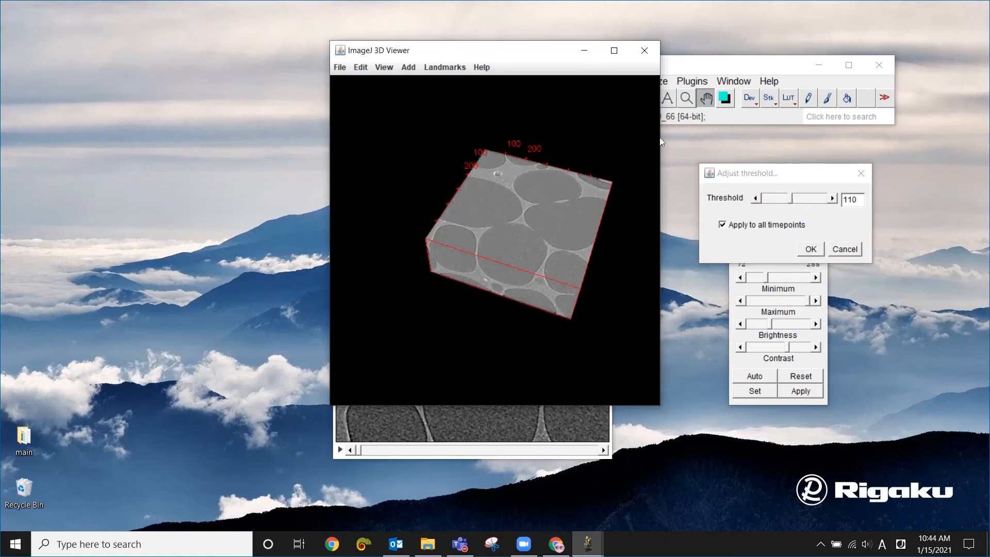
left_click(766, 240)
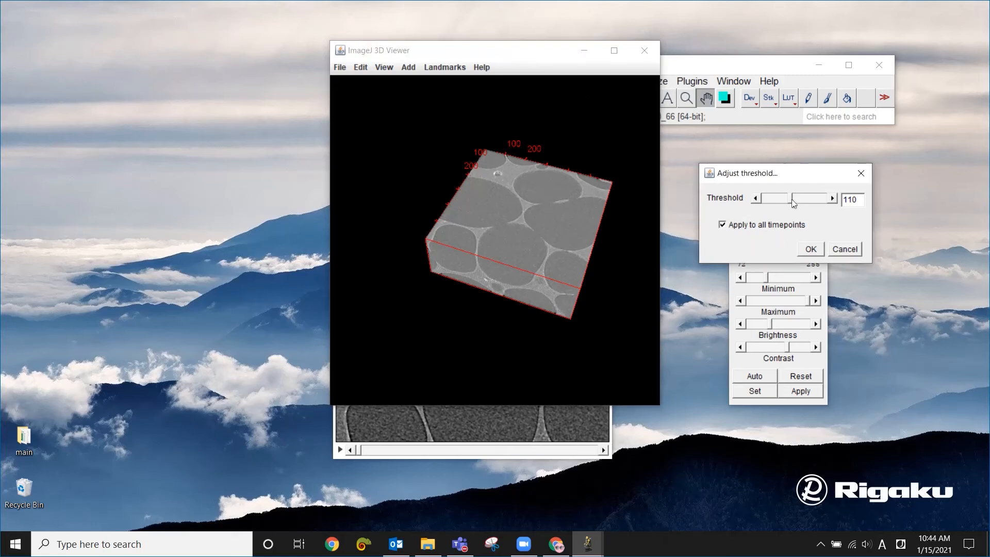
left_click_drag(791, 198, 801, 202)
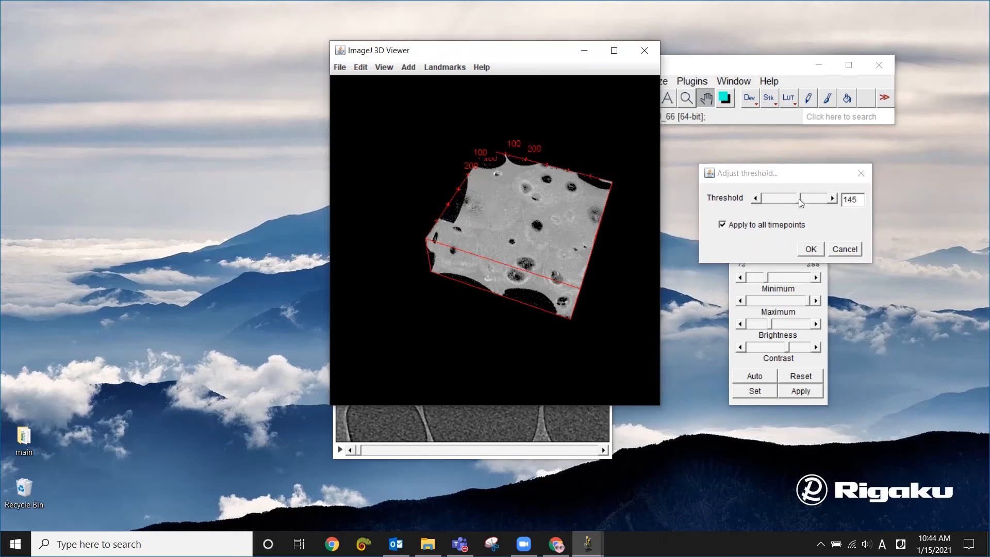
left_click(811, 249)
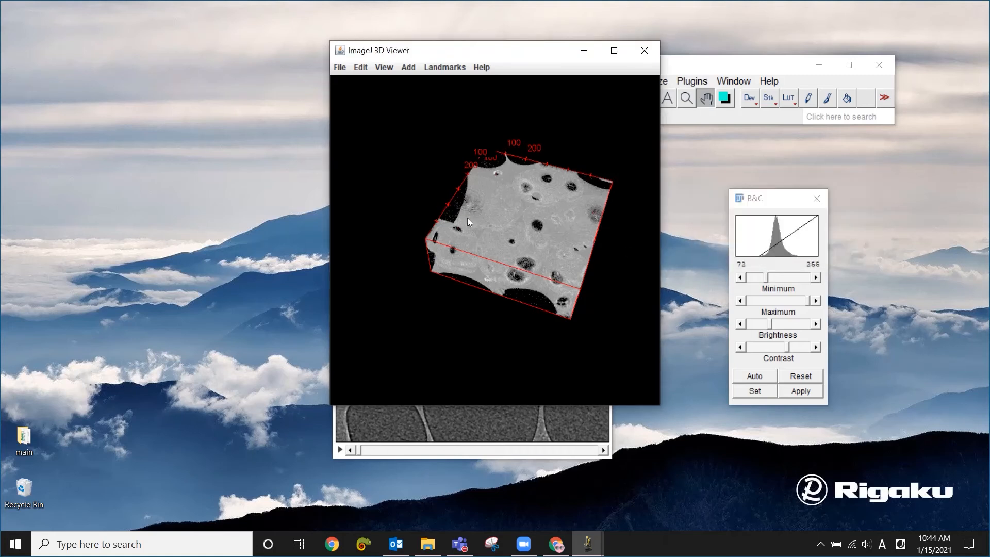
- Set the 3D volume's transparency to 14 for all timepoints and inspect its internal structure from different angles
left_click_drag(467, 218, 550, 267)
left_click_drag(504, 232, 490, 250)
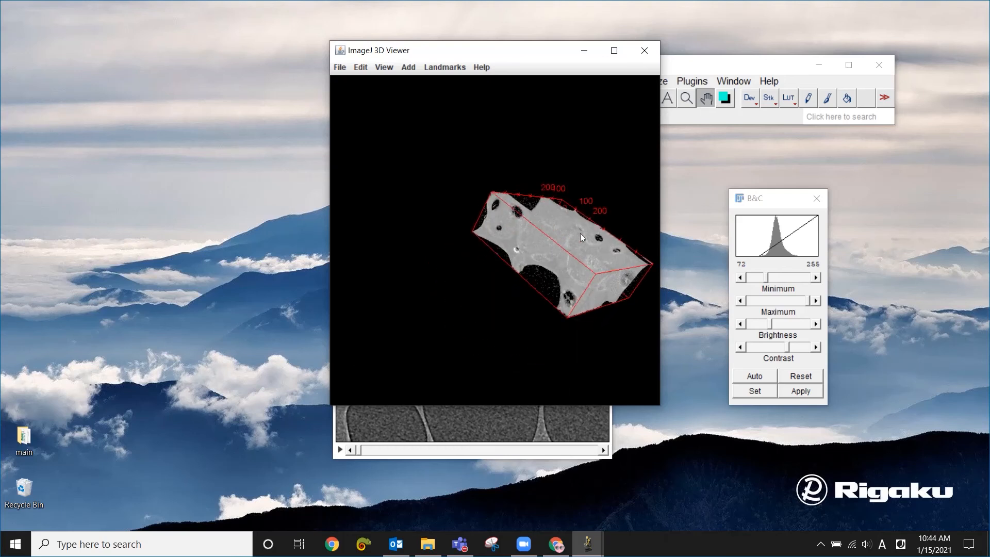
left_click_drag(540, 214, 504, 204)
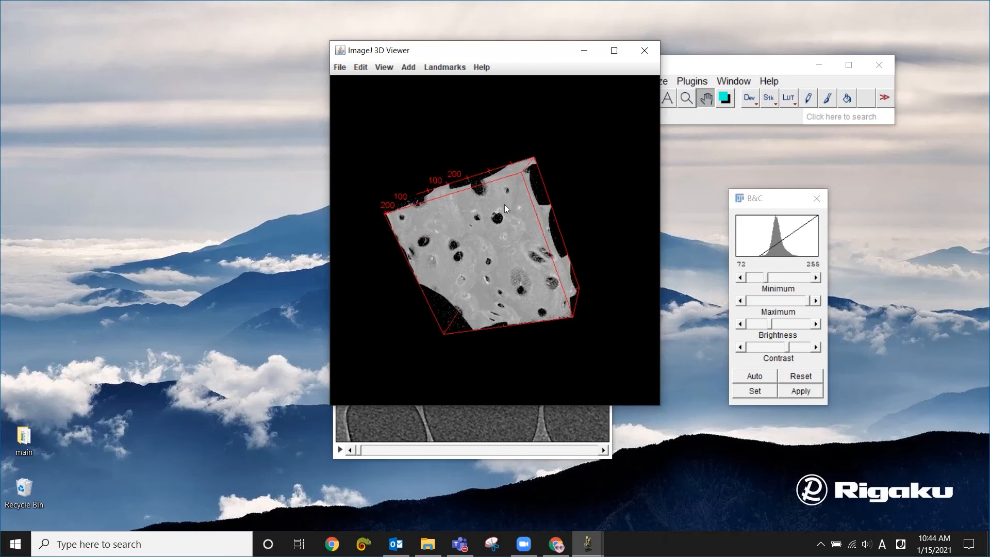
left_click(385, 65)
mouse_move(360, 68)
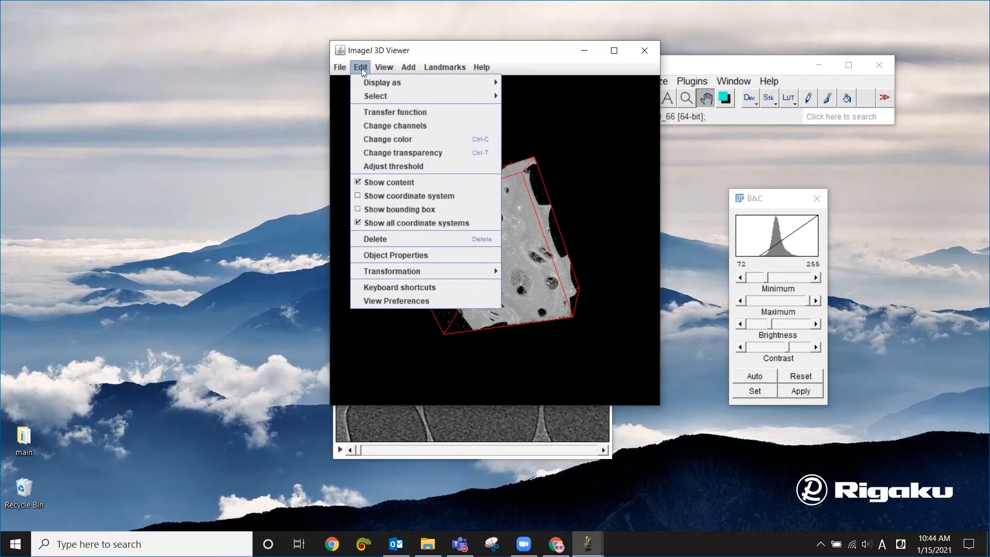
left_click(392, 152)
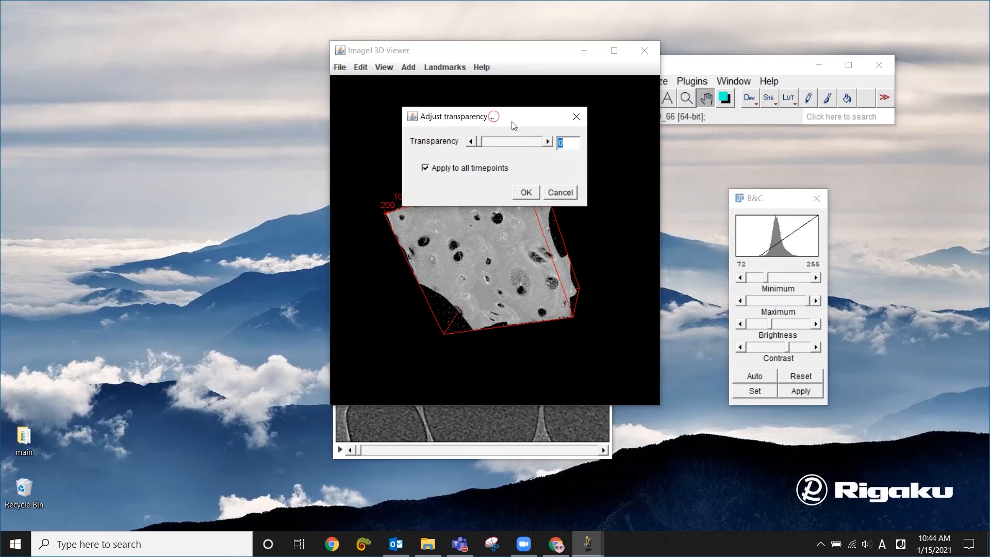
left_click_drag(453, 115, 726, 216)
left_click_drag(478, 213, 508, 243)
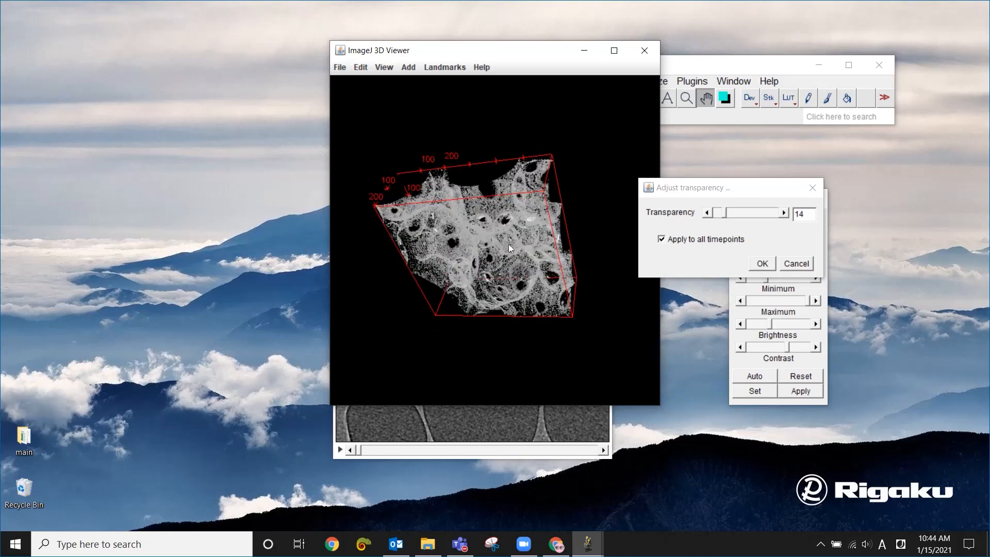